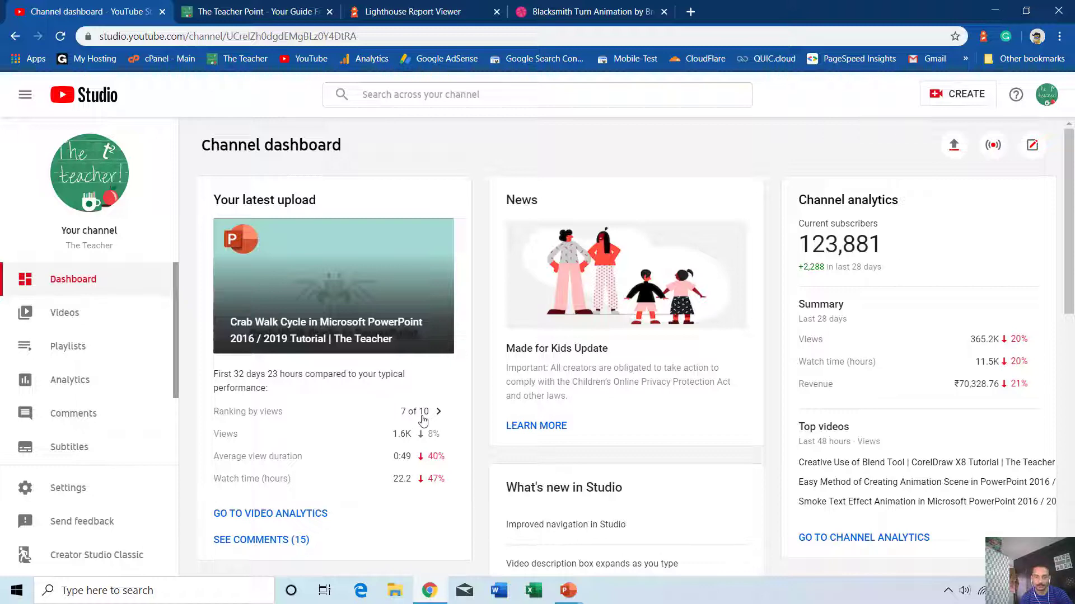
On The Teacher Point, open the 'How To Make Head Turn Animation in PowerPoint' post.
{"action": "mouse_move", "coordinate": [422, 417]}
{"action": "left_click", "coordinate": [237, 14]}
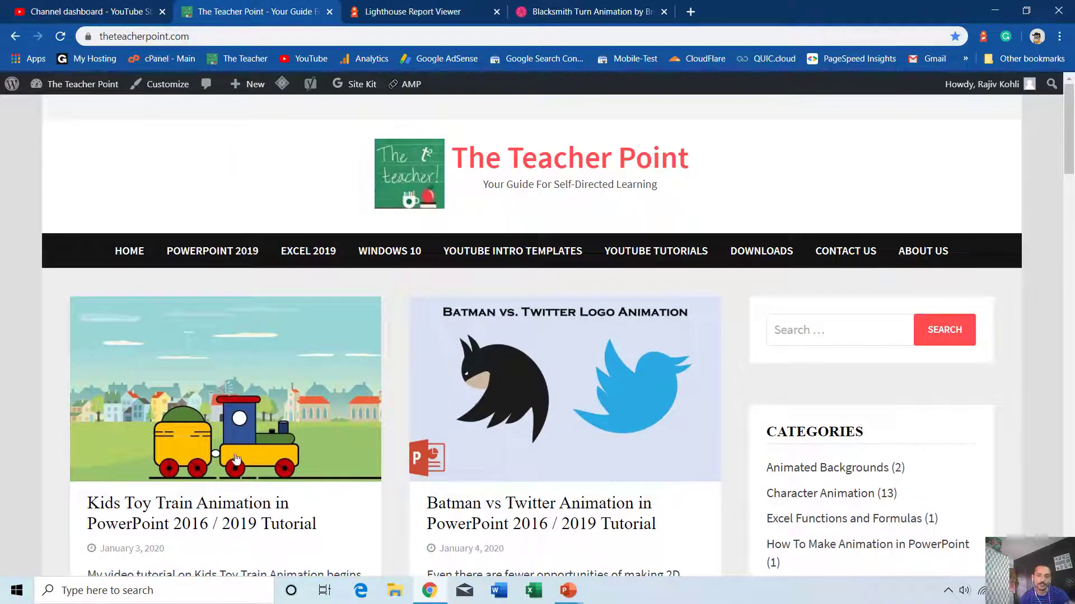
{"action": "scroll", "coordinate": [310, 443], "scroll_direction": "down", "scroll_amount": 3}
{"action": "scroll", "coordinate": [309, 442], "scroll_direction": "down", "scroll_amount": 1}
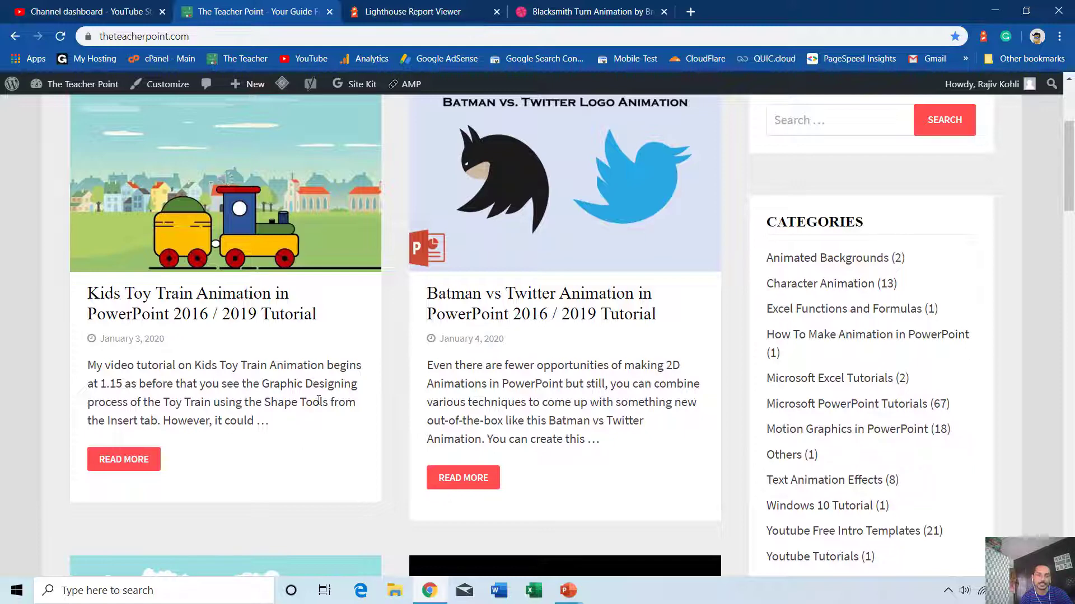
{"action": "scroll", "coordinate": [317, 402], "scroll_direction": "down", "scroll_amount": 3}
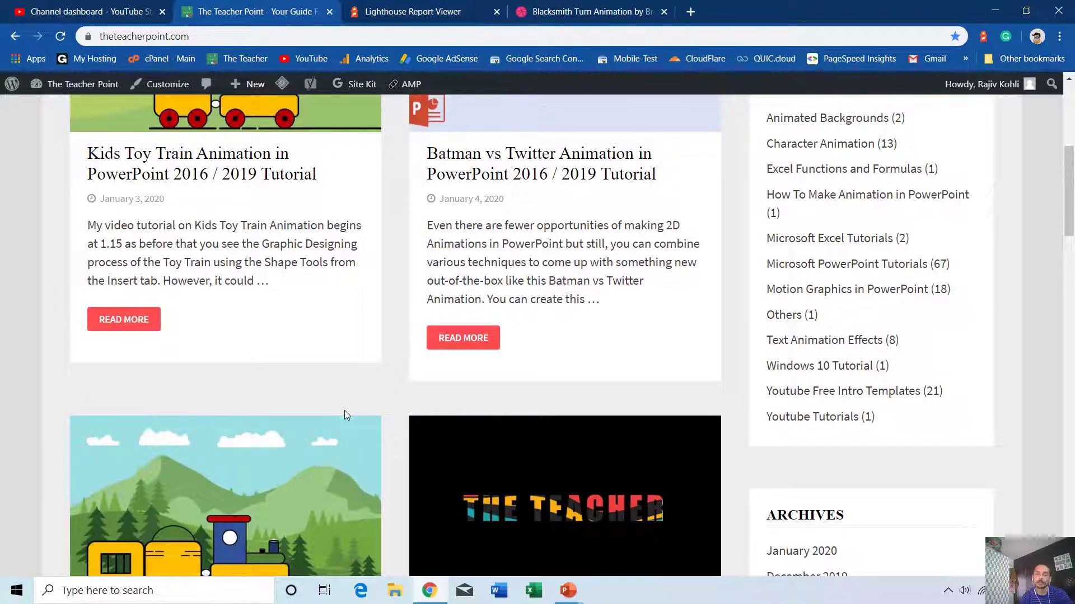
{"action": "scroll", "coordinate": [345, 414], "scroll_direction": "down", "scroll_amount": 7}
{"action": "scroll", "coordinate": [351, 419], "scroll_direction": "down", "scroll_amount": 6}
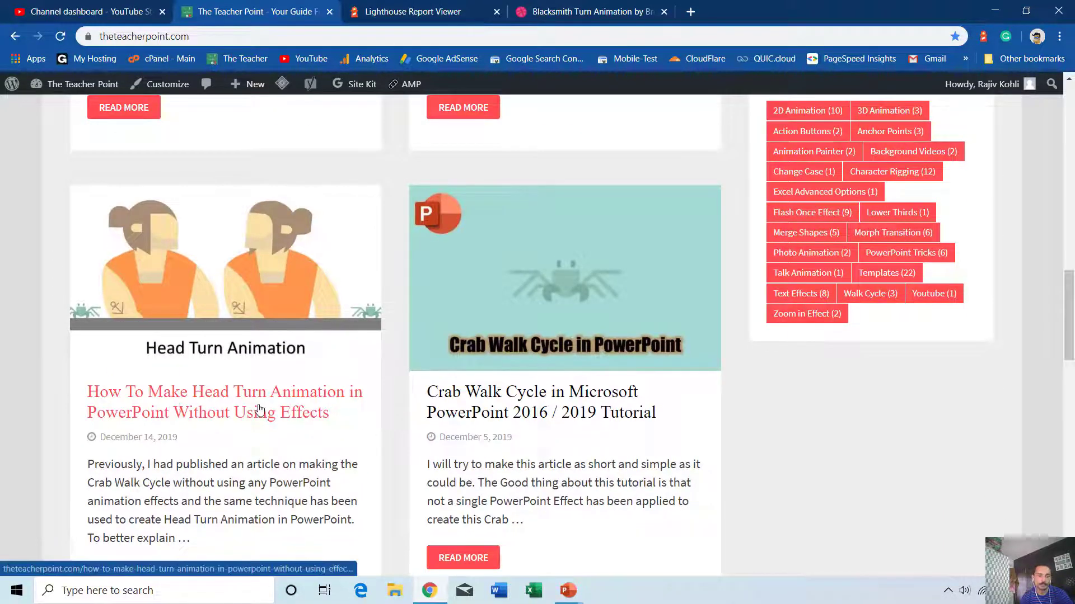
{"action": "left_click", "coordinate": [271, 399]}
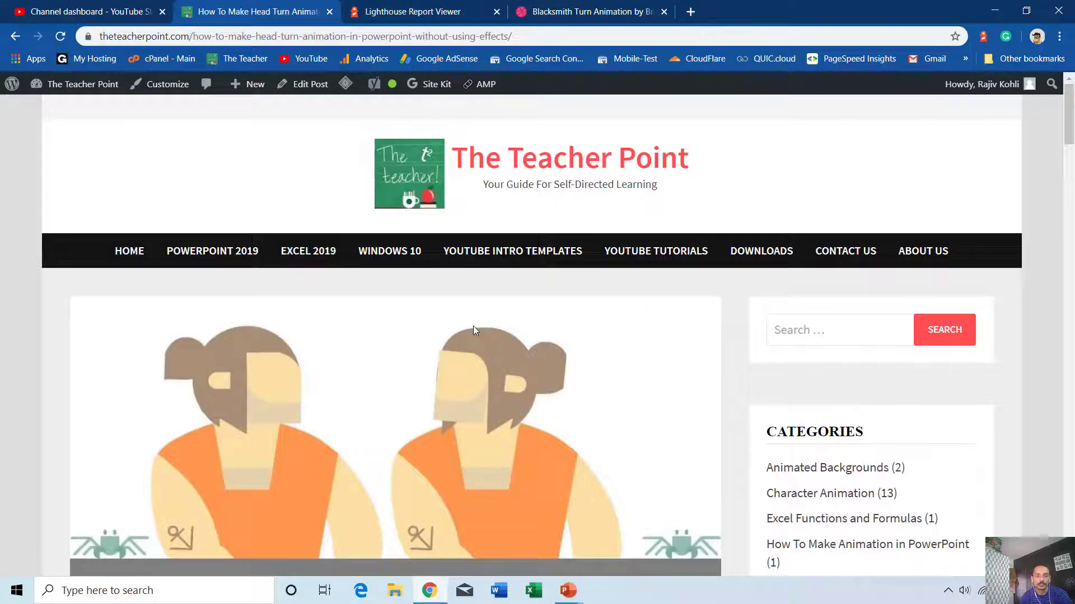
Scroll the article down to its two presentation download links.
{"action": "scroll", "coordinate": [478, 341], "scroll_direction": "down", "scroll_amount": 15}
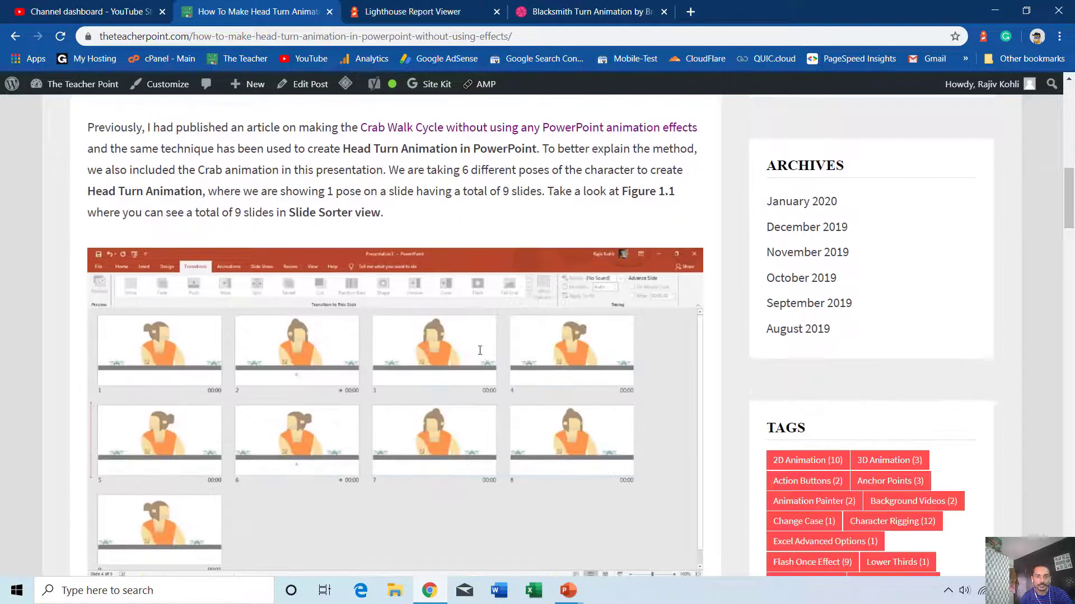
{"action": "scroll", "coordinate": [482, 358], "scroll_direction": "down", "scroll_amount": 10}
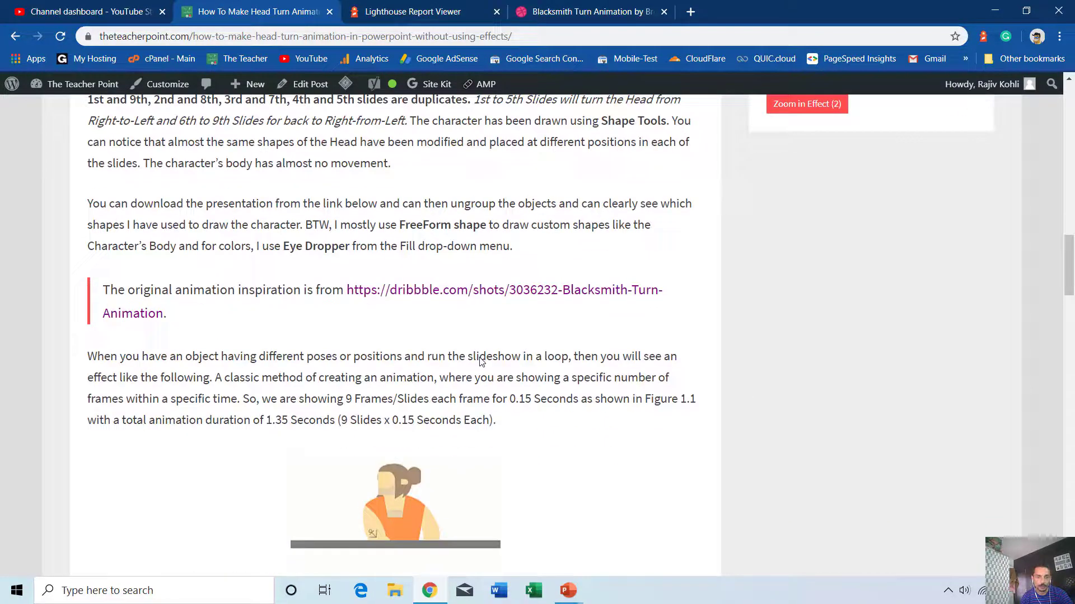
{"action": "scroll", "coordinate": [479, 361], "scroll_direction": "down", "scroll_amount": 10}
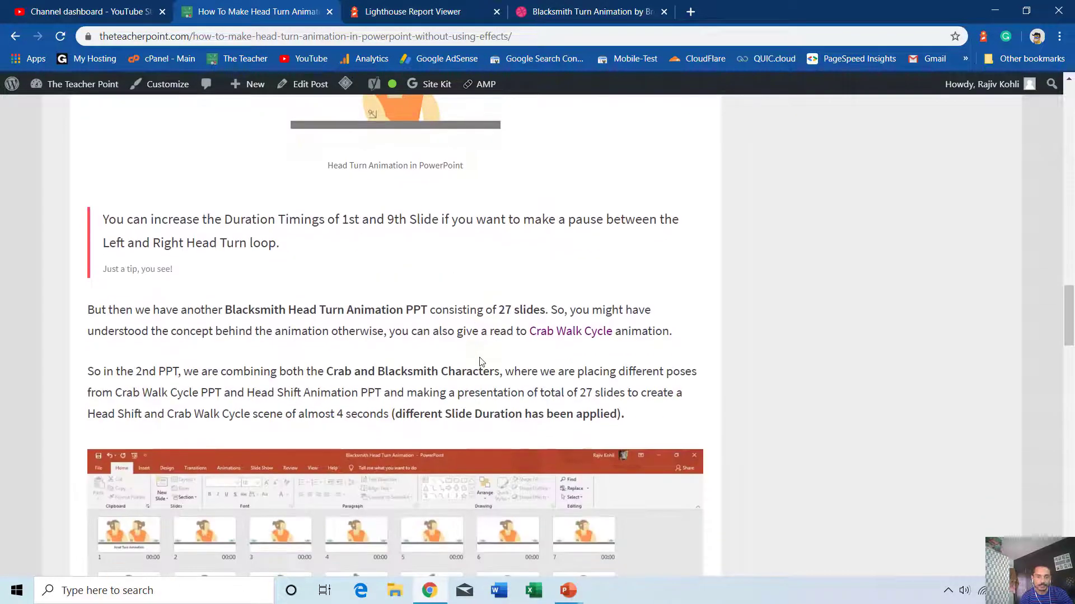
{"action": "scroll", "coordinate": [479, 361], "scroll_direction": "down", "scroll_amount": 10}
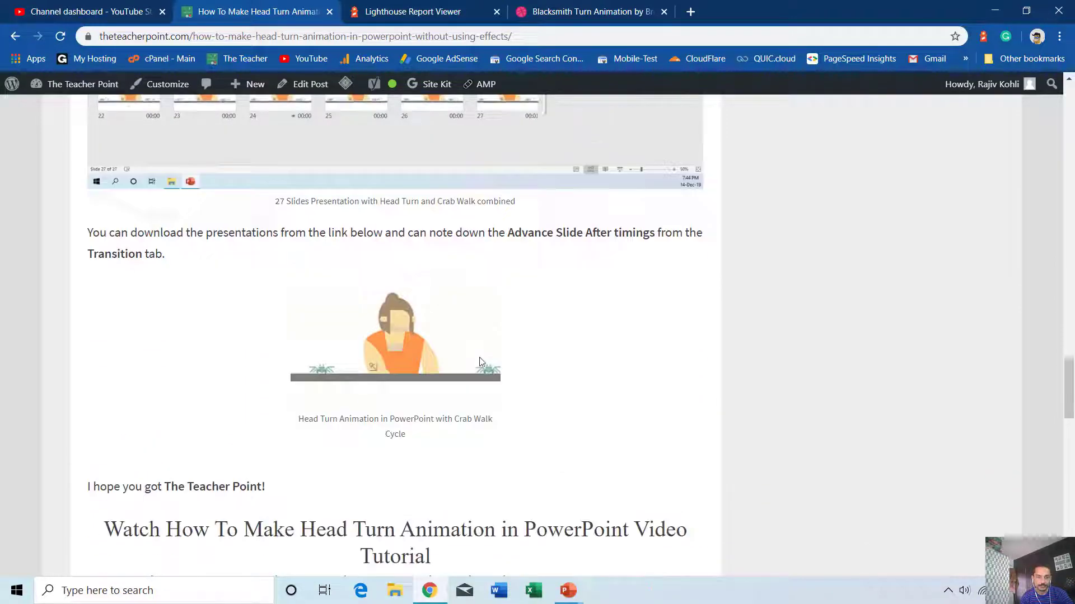
{"action": "scroll", "coordinate": [479, 361], "scroll_direction": "down", "scroll_amount": 1}
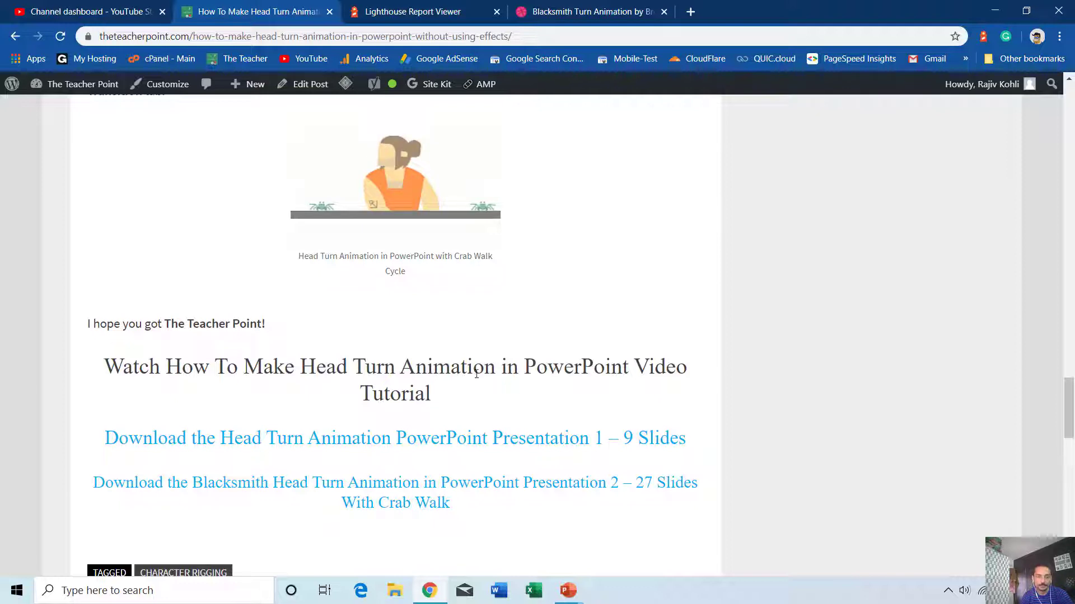
{"action": "scroll", "coordinate": [489, 376], "scroll_direction": "down", "scroll_amount": 3}
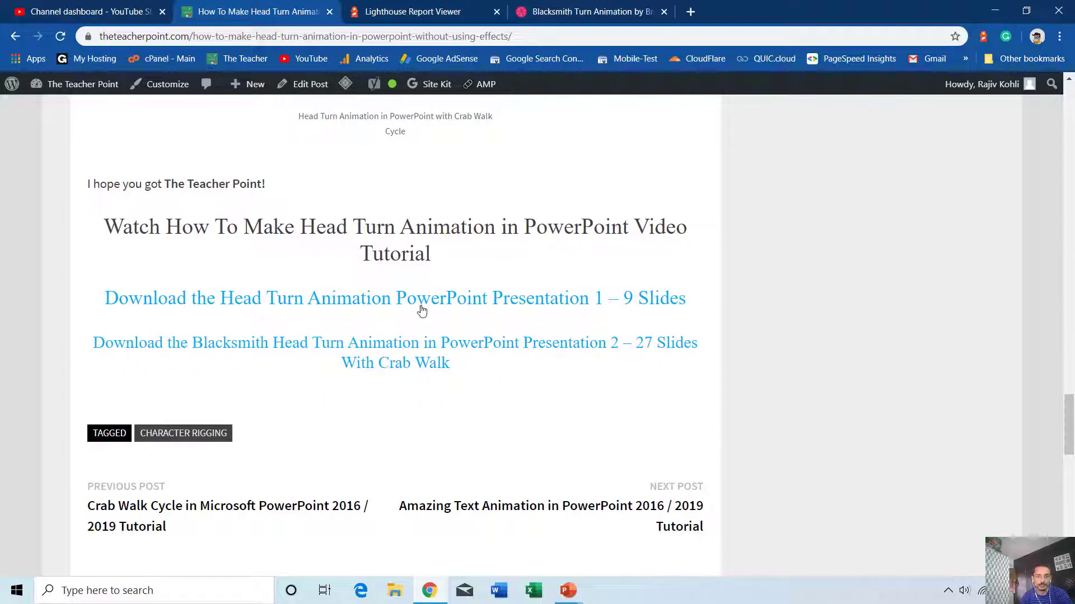
{"action": "left_click", "coordinate": [413, 11]}
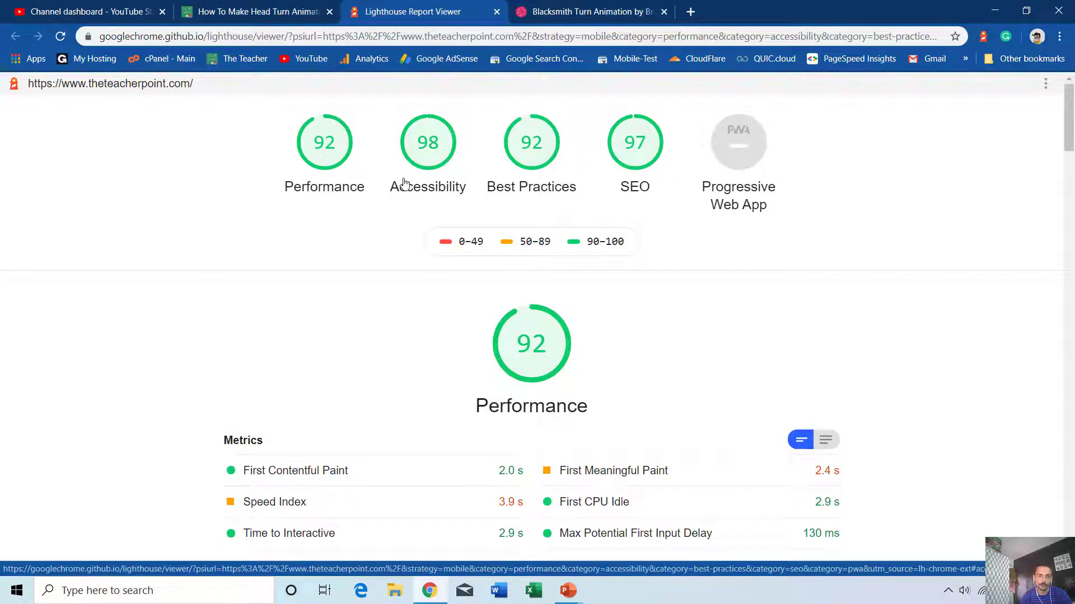
{"action": "left_click", "coordinate": [224, 11]}
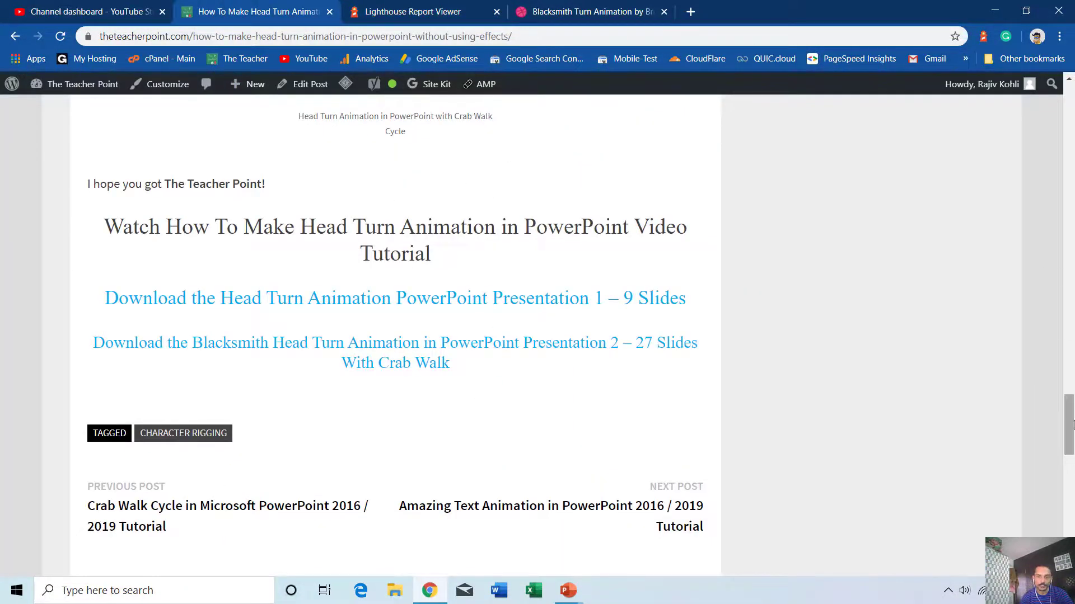
{"action": "left_click_drag", "start_coordinate": [1069, 425], "coordinate": [1072, 378]}
Bring up the Dribbble 'Blacksmith Turn Animation' shot in the browser.
{"action": "left_click", "coordinate": [425, 11]}
{"action": "left_click", "coordinate": [568, 12]}
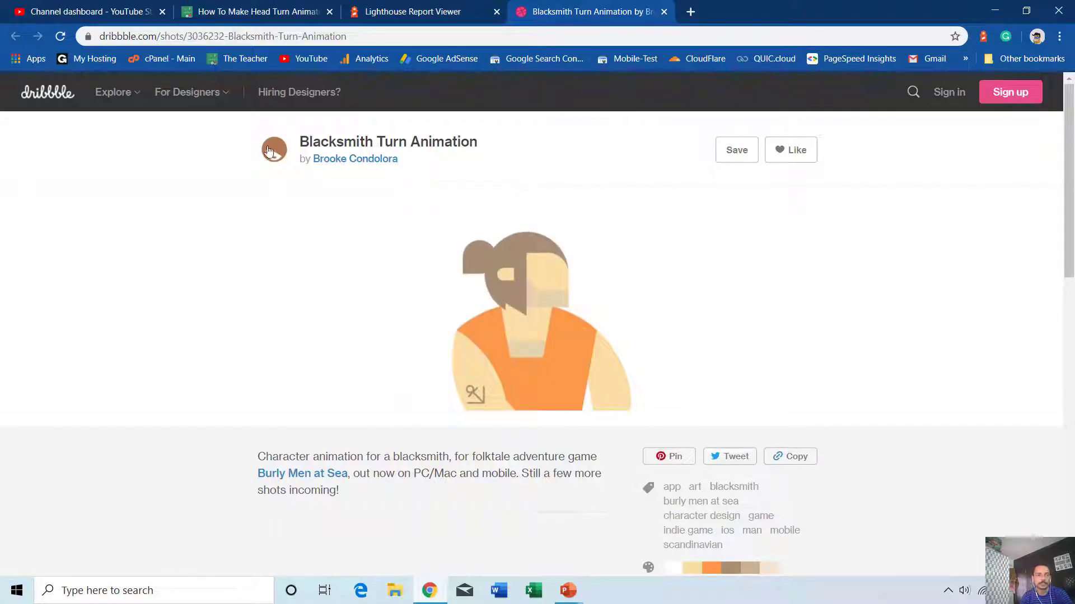
Bring the 9-slide head-turn deck forward and open slide 1 from Slide Sorter.
{"action": "mouse_move", "coordinate": [566, 589]}
{"action": "left_click", "coordinate": [549, 521]}
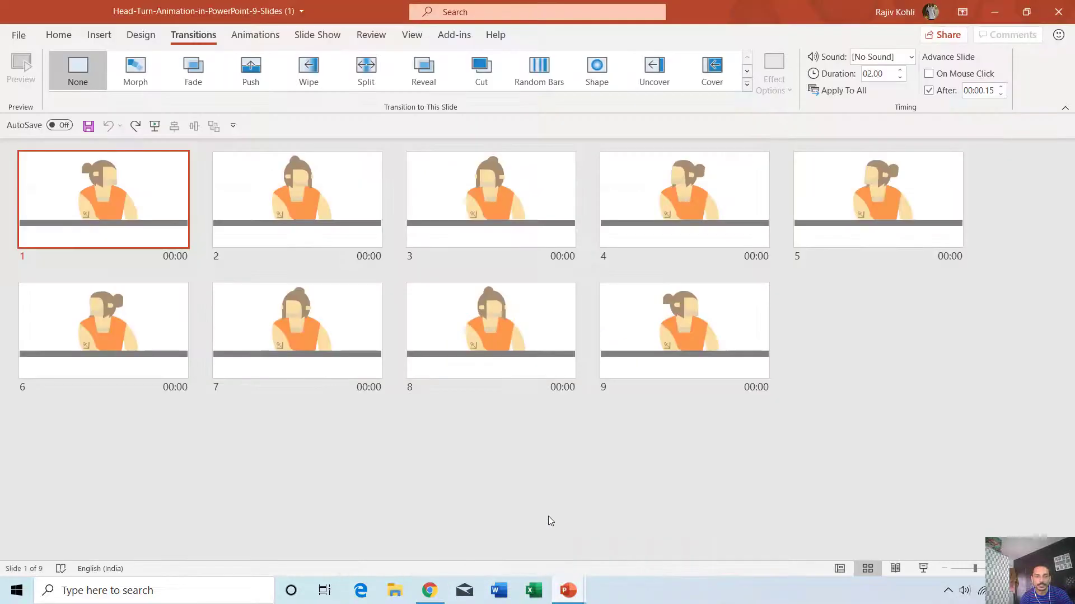
{"action": "double_click", "coordinate": [111, 184]}
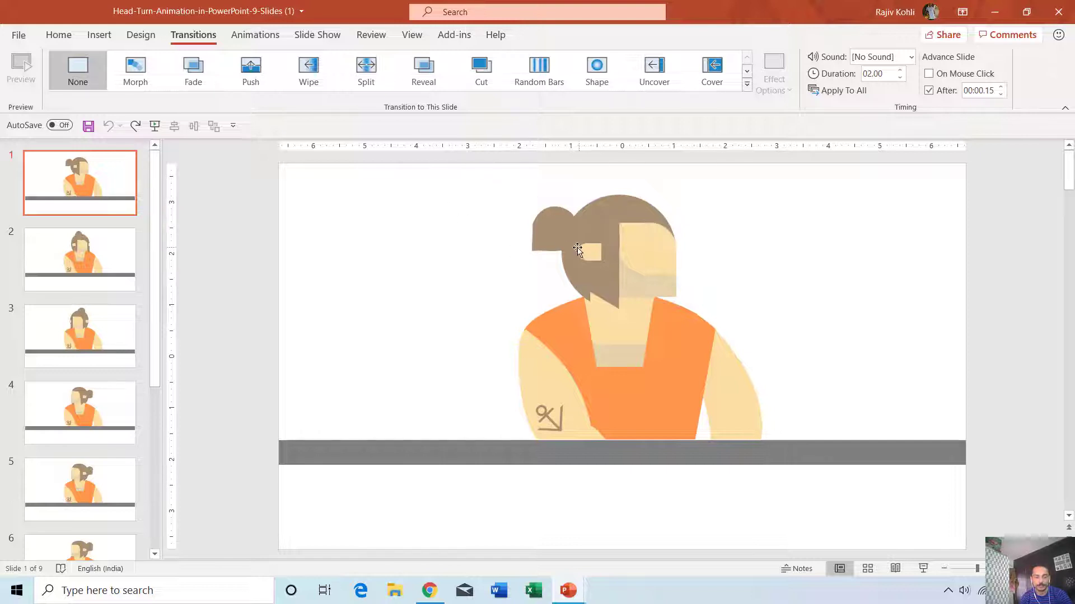
Give every shape on slide 1 No Fill and a black outline.
{"action": "key", "text": "ctrl+a"}
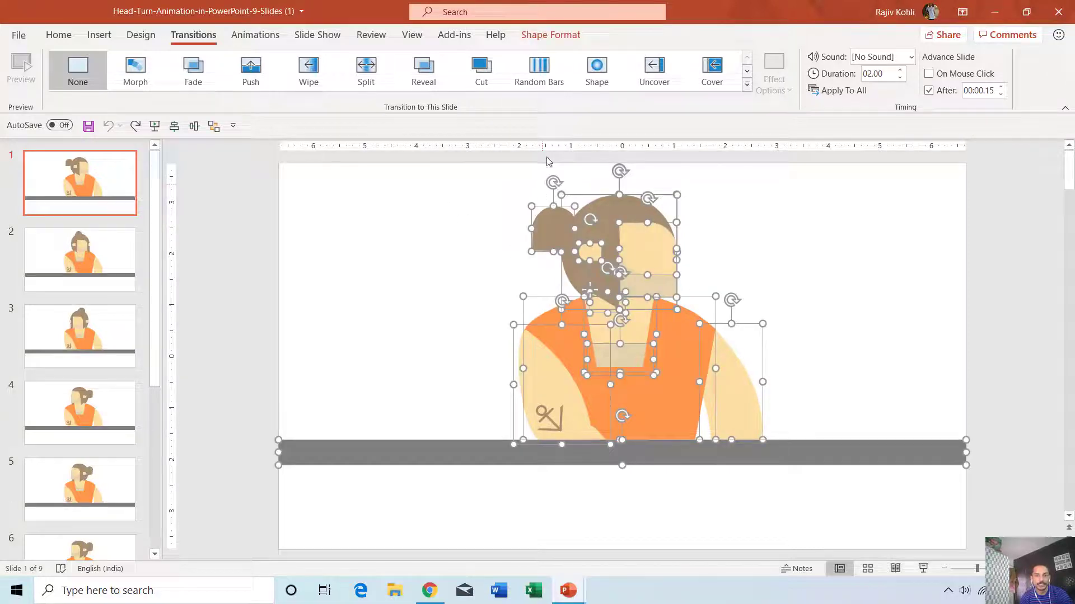
{"action": "left_click", "coordinate": [560, 36]}
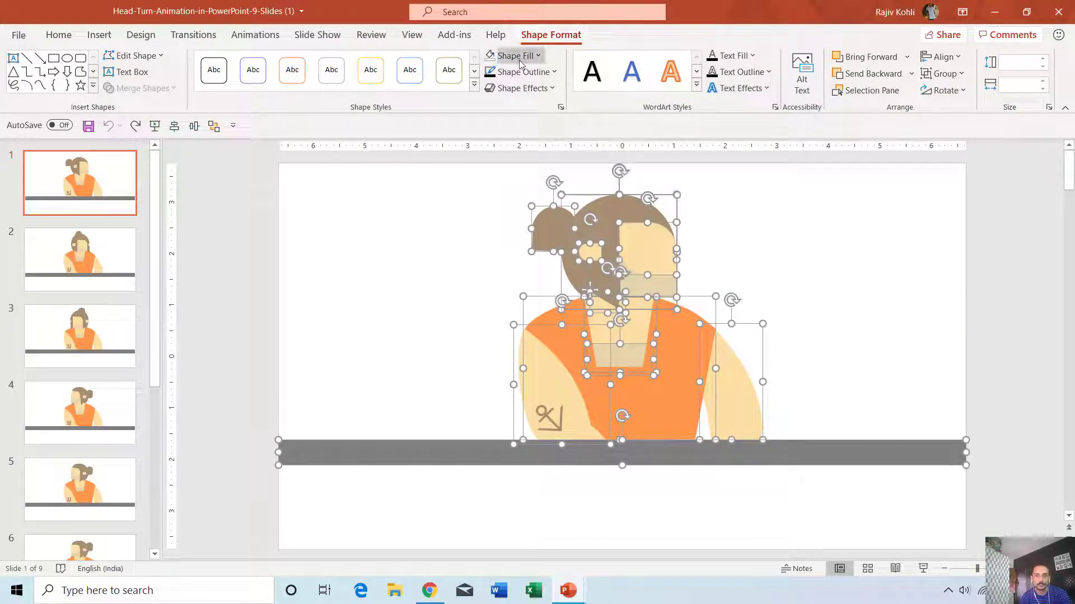
{"action": "left_click", "coordinate": [518, 56]}
{"action": "left_click", "coordinate": [520, 210]}
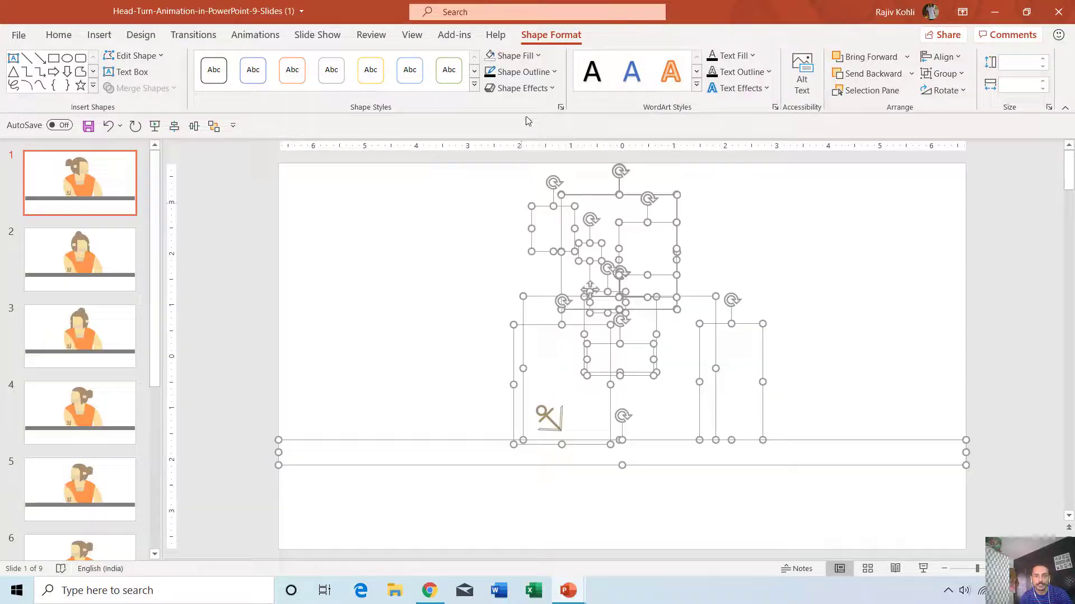
{"action": "left_click", "coordinate": [532, 73]}
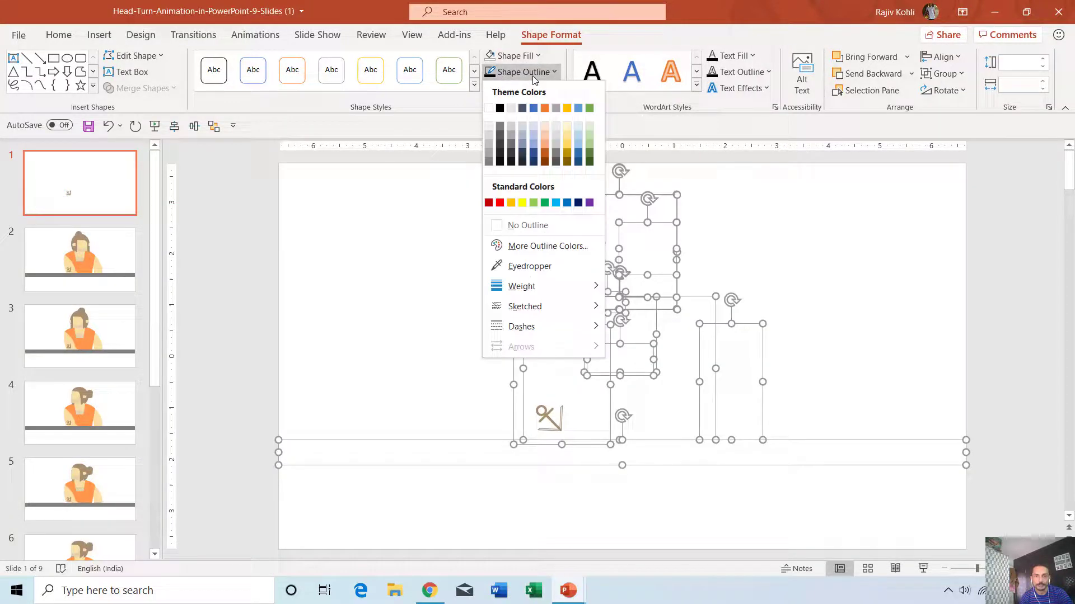
{"action": "left_click", "coordinate": [500, 108]}
Deselect the shapes and bring up the Insert Shapes gallery.
{"action": "left_click", "coordinate": [753, 223]}
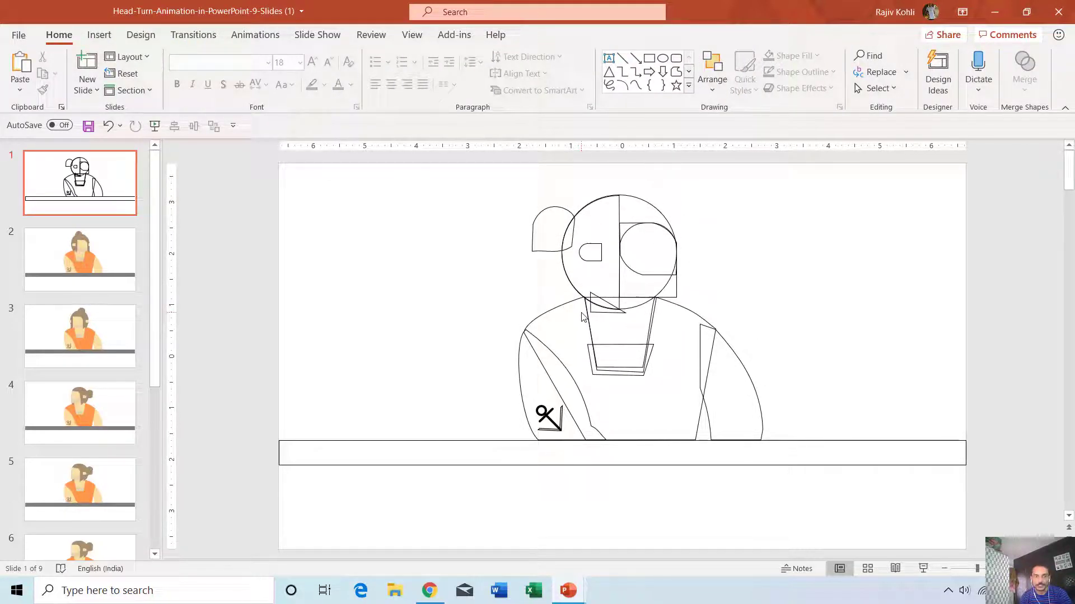
{"action": "left_click", "coordinate": [104, 36]}
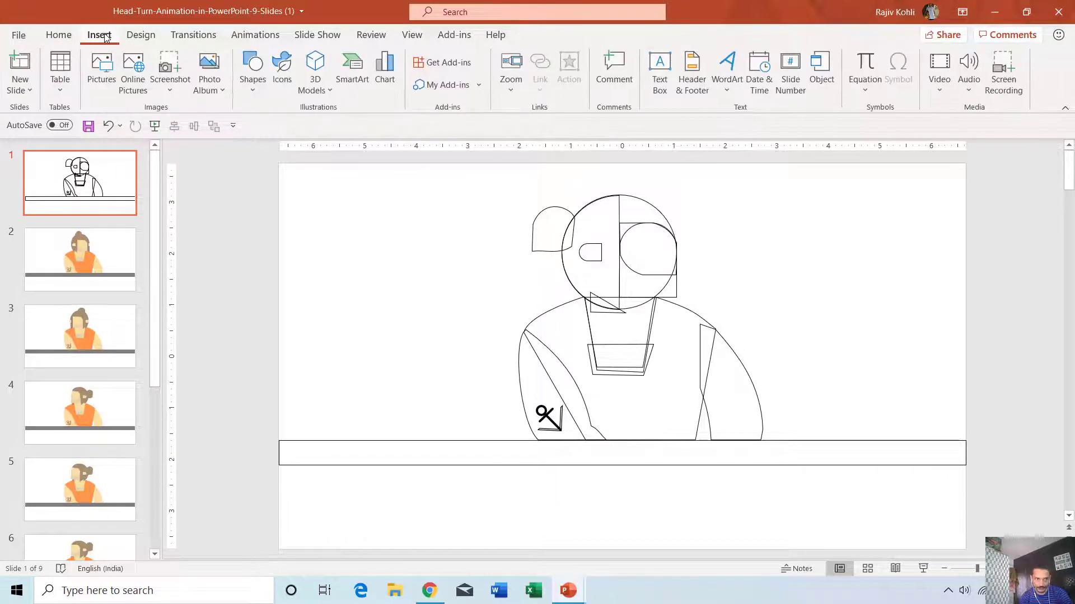
{"action": "left_click", "coordinate": [253, 76]}
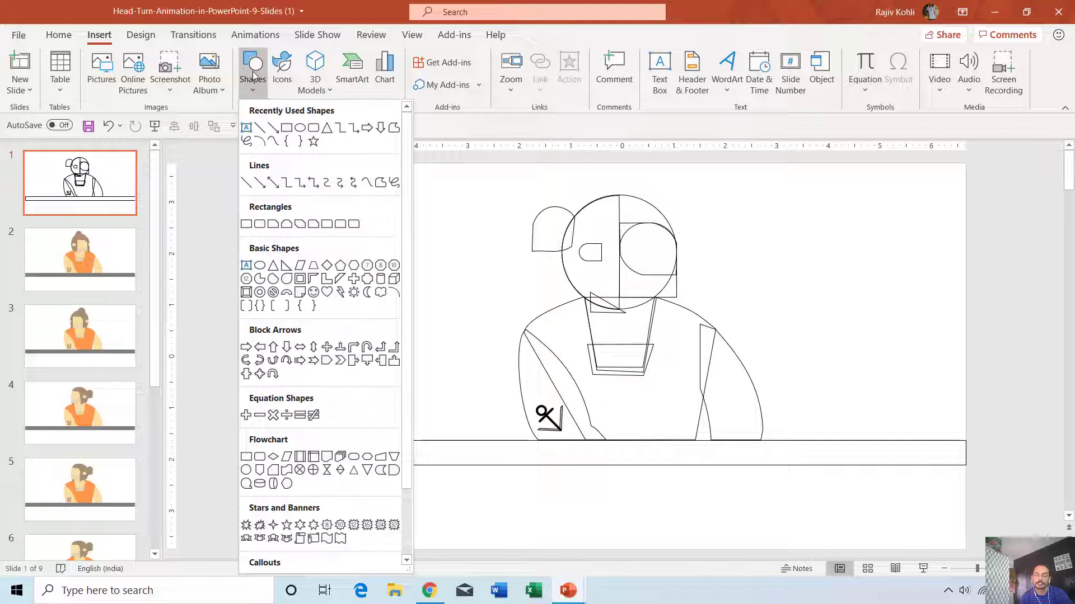
Close the Shapes gallery and restore slide 1's original shape colours.
{"action": "left_click", "coordinate": [384, 217]}
{"action": "key", "text": "ctrl+a"}
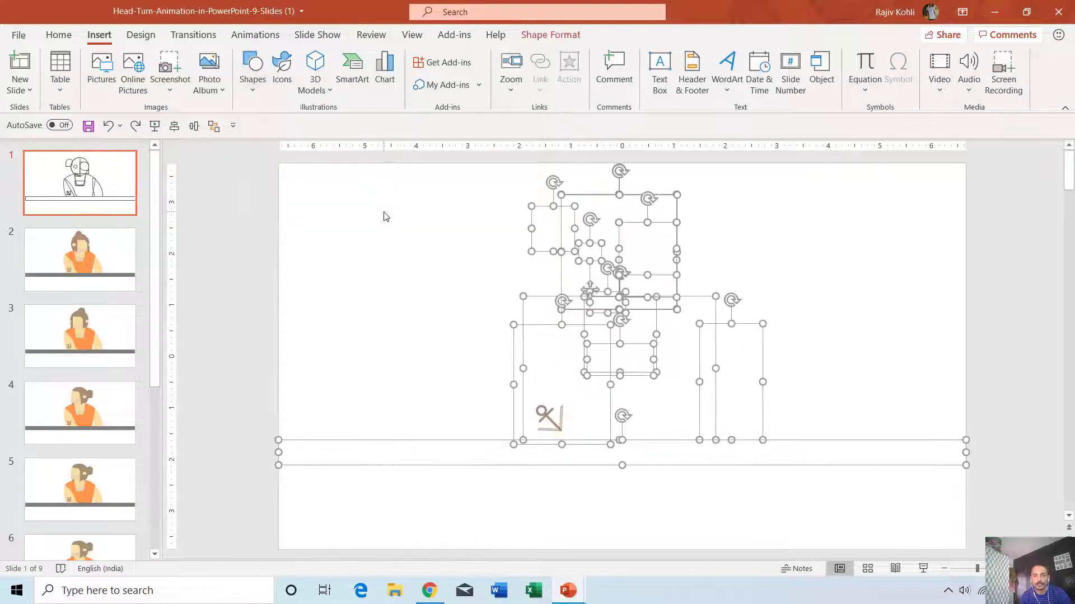
{"action": "left_click", "coordinate": [454, 253]}
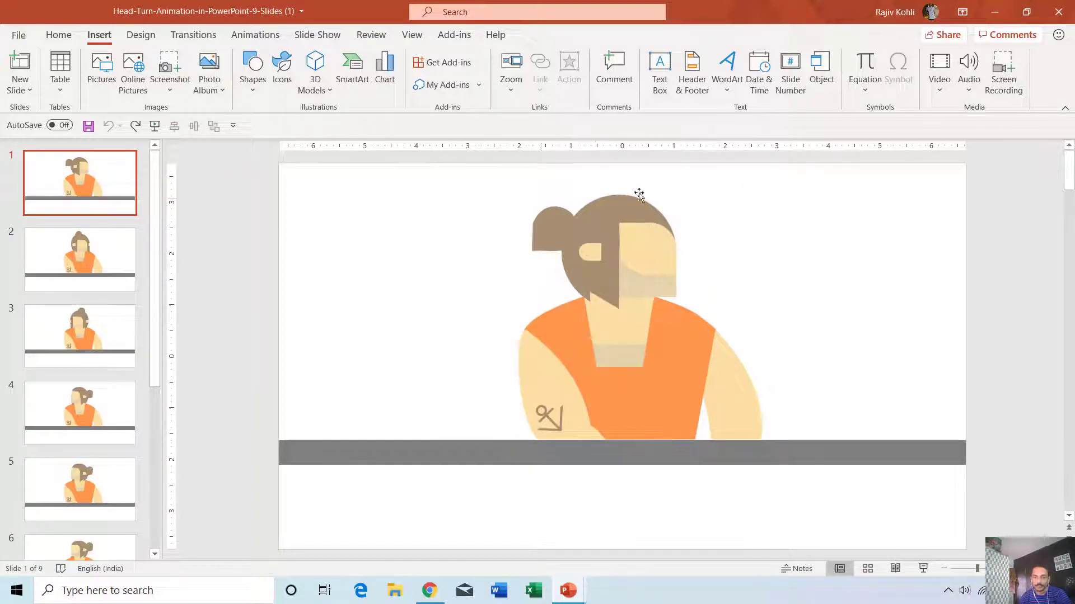
Go to slide 2 and select the blacksmith picture on the Shape Format tab.
{"action": "left_click", "coordinate": [71, 257]}
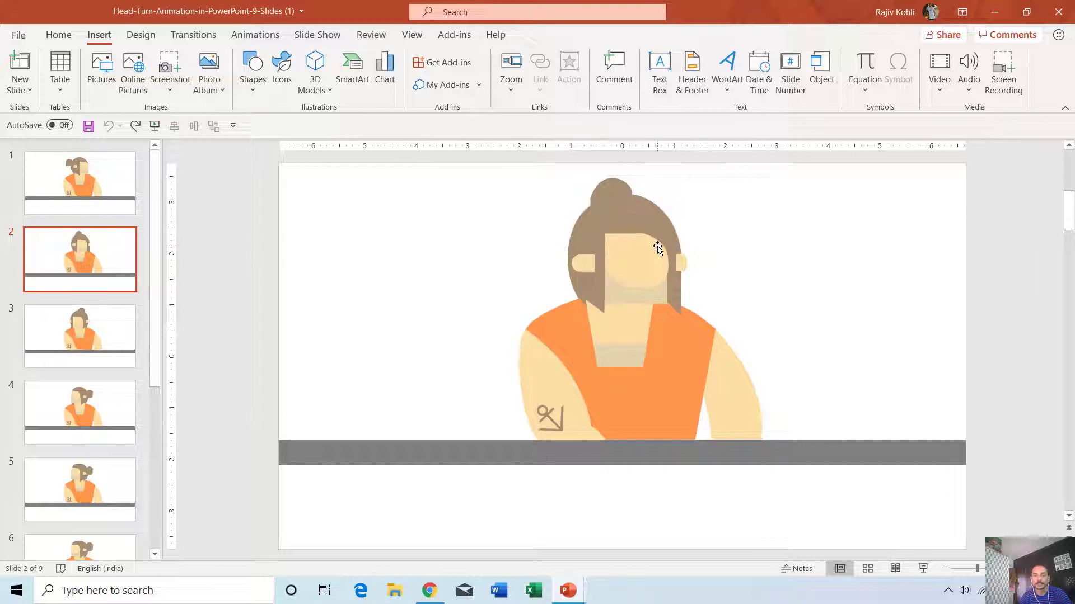
{"action": "left_click", "coordinate": [624, 241]}
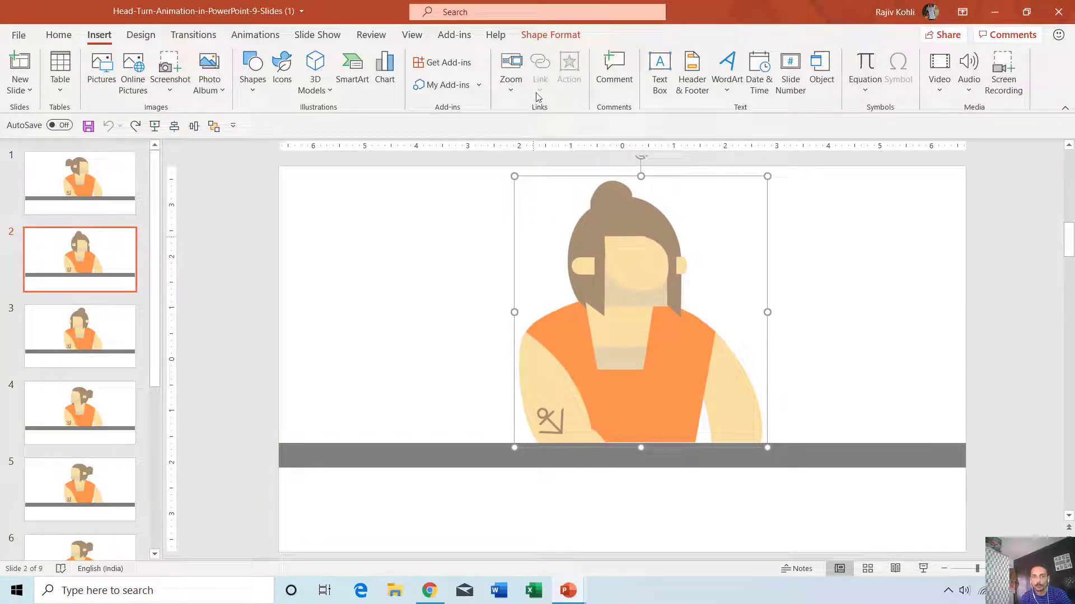
{"action": "left_click", "coordinate": [568, 36]}
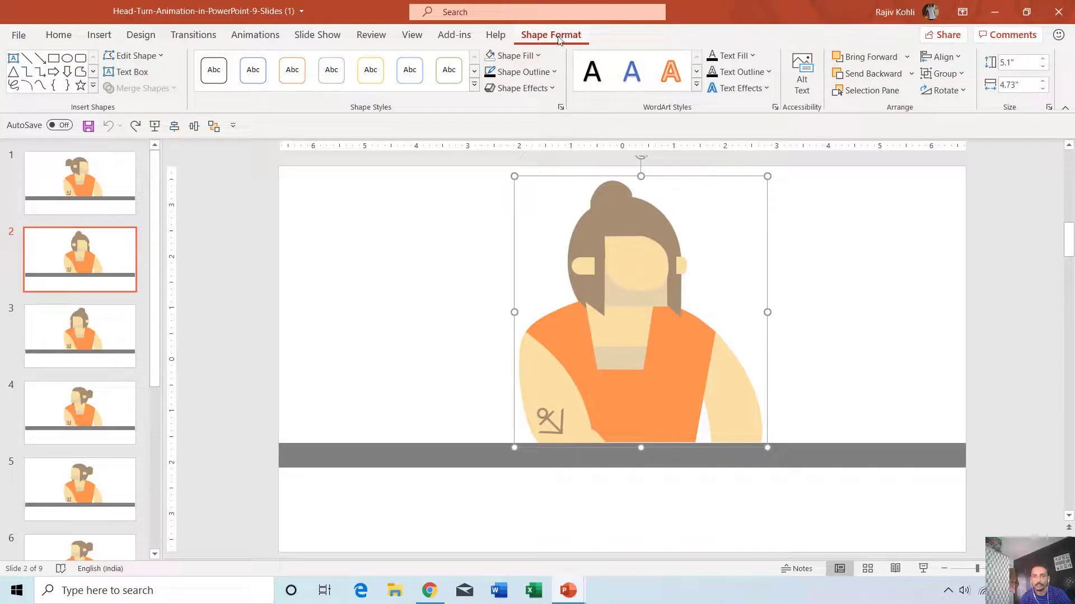
Ungroup slide 2's blacksmith figure into separate shapes.
{"action": "left_click", "coordinate": [941, 74]}
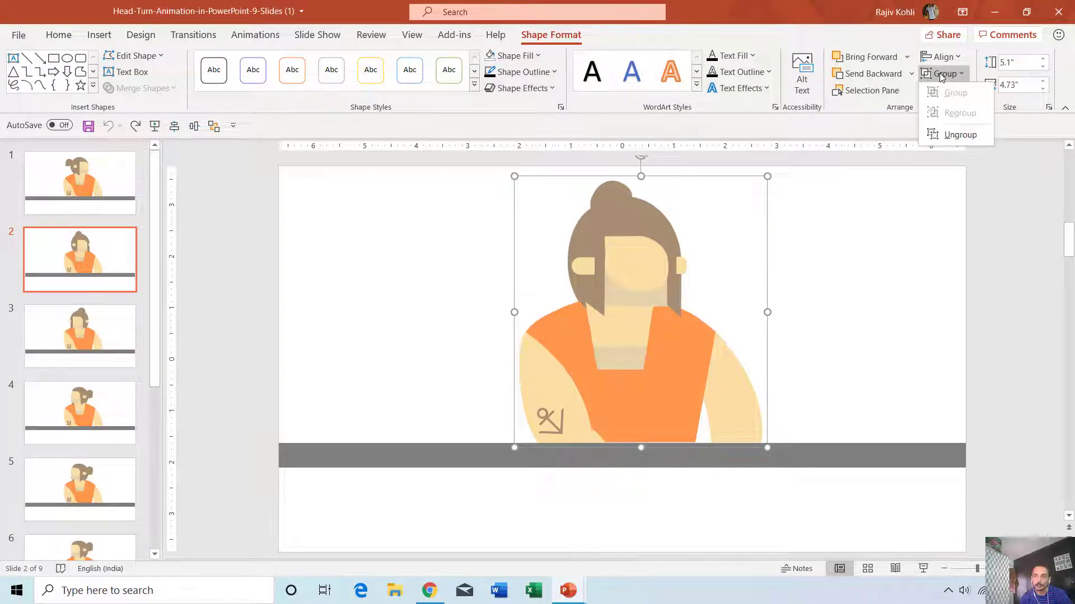
{"action": "left_click", "coordinate": [950, 136]}
{"action": "left_click", "coordinate": [724, 237]}
Drag the hair bun, back-hair oval and half-face apart, undo, then open slide 3.
{"action": "left_click", "coordinate": [614, 197]}
{"action": "left_click_drag", "start_coordinate": [614, 197], "coordinate": [456, 212]}
{"action": "left_click_drag", "start_coordinate": [644, 208], "coordinate": [825, 214]}
{"action": "left_click_drag", "start_coordinate": [595, 224], "coordinate": [502, 244]}
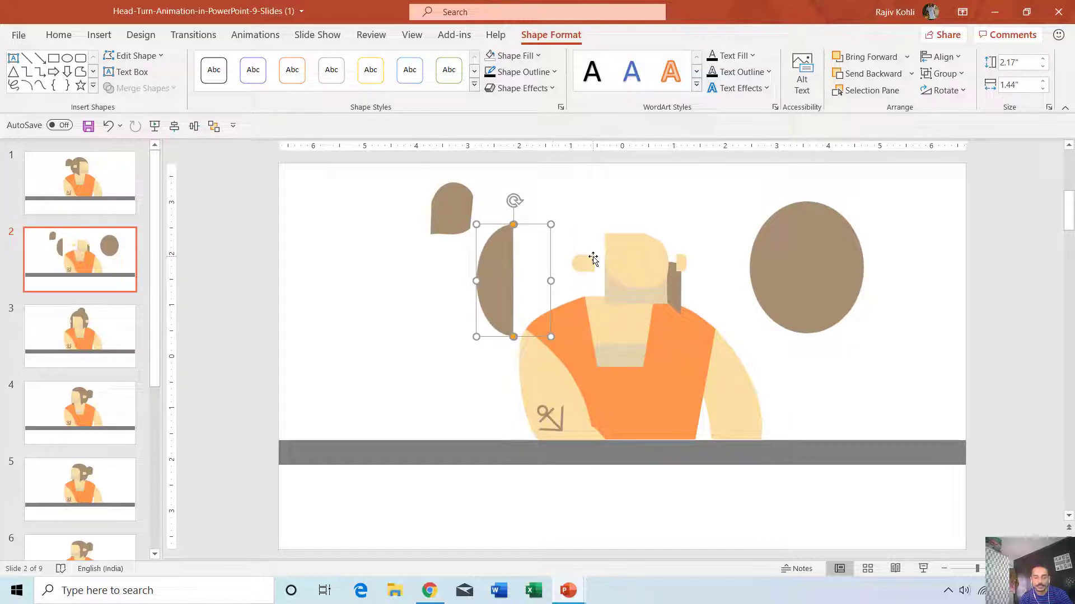
{"action": "key", "text": "ctrl+z"}
{"action": "key", "text": "ctrl+z"}
{"action": "key", "text": "ctrl+z"}
{"action": "key", "text": "ctrl+z"}
{"action": "key", "text": "ctrl+z"}
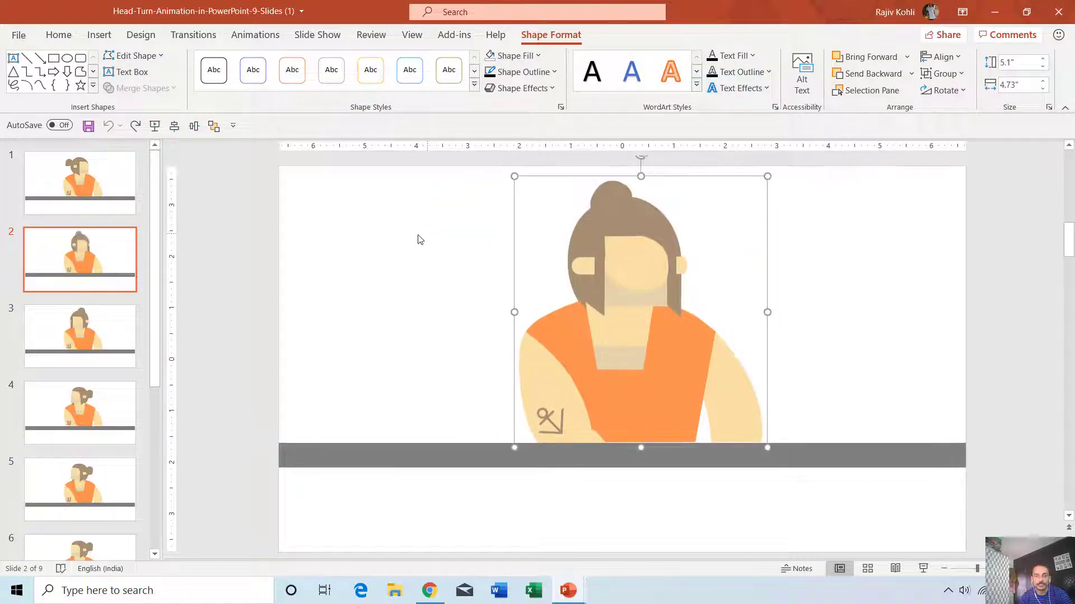
{"action": "left_click", "coordinate": [92, 315]}
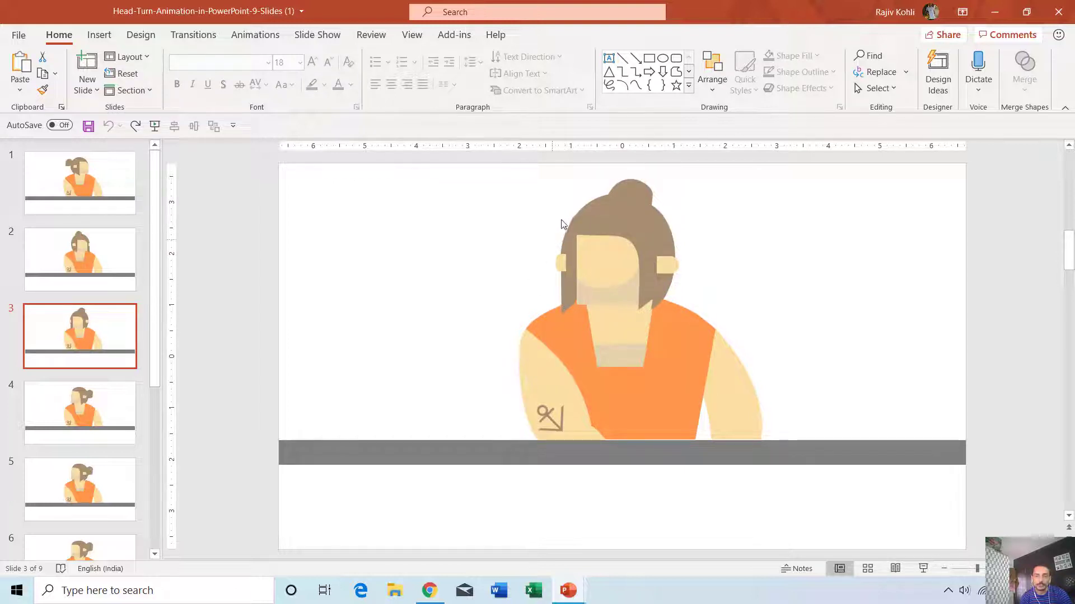
Step through head-turn slides 4 to 9, then return to slide 1.
{"action": "left_click", "coordinate": [82, 414]}
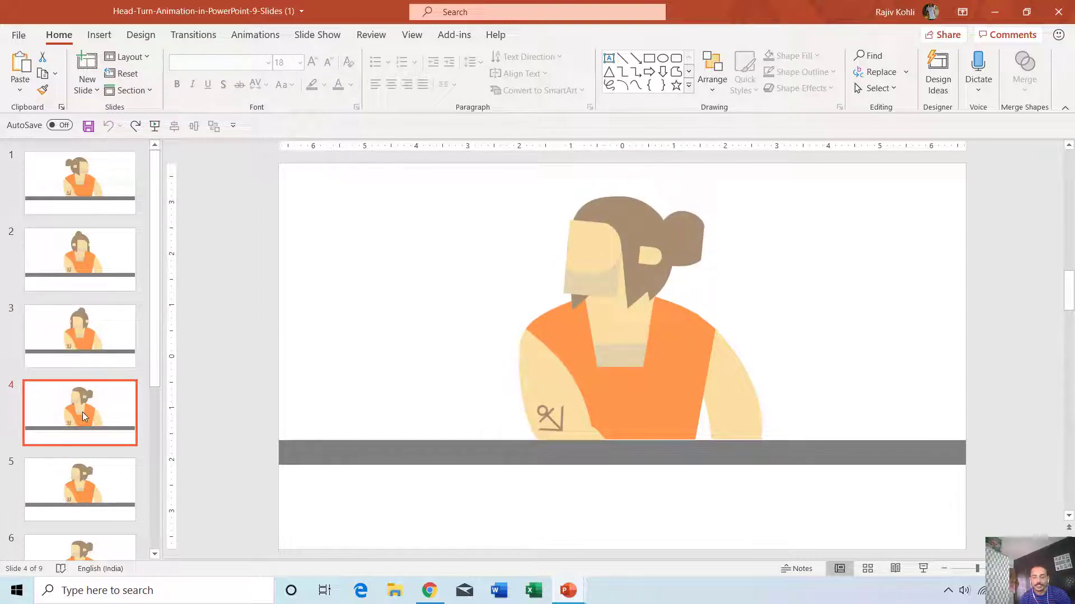
{"action": "key", "text": "Down"}
{"action": "key", "text": "Down"}
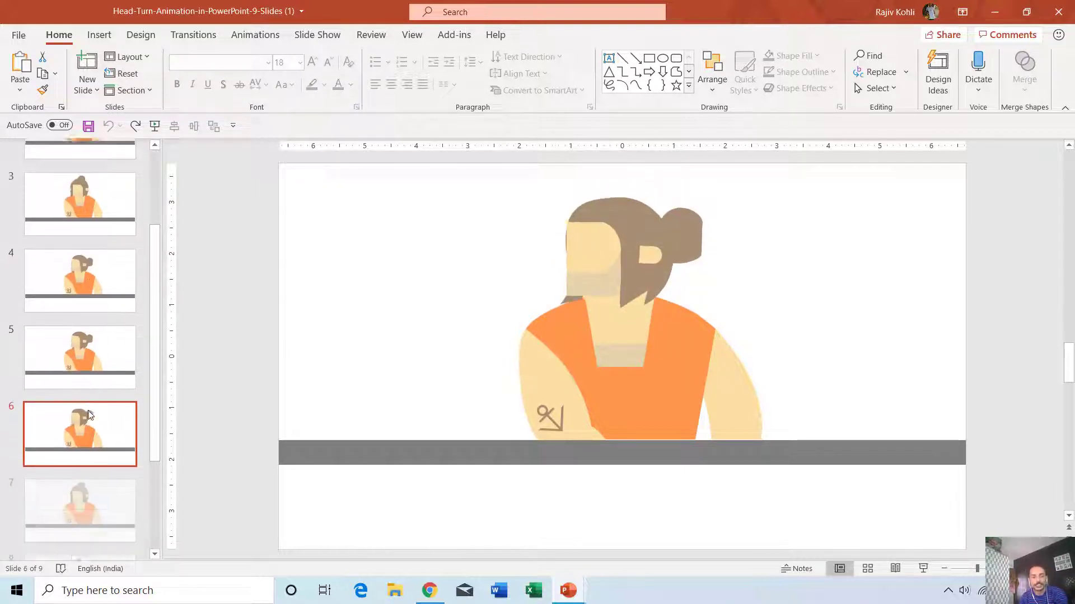
{"action": "key", "text": "Down"}
{"action": "key", "text": "Down"}
{"action": "key", "text": "Down"}
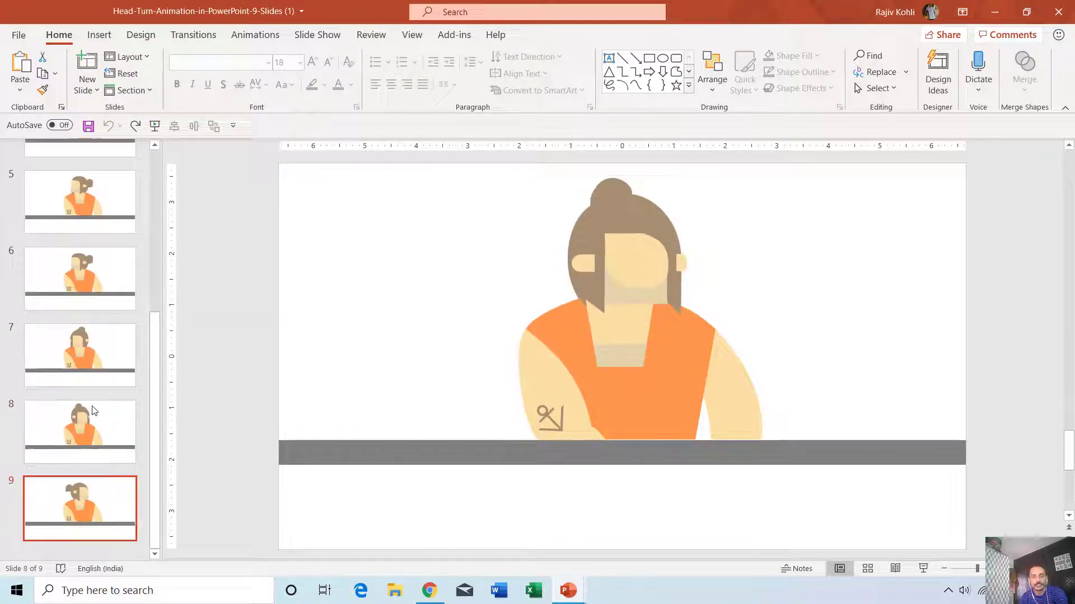
{"action": "key", "text": "Up"}
{"action": "key", "text": "Up"}
{"action": "key", "text": "Up"}
{"action": "key", "text": "Up"}
{"action": "key", "text": "Up"}
{"action": "key", "text": "Up"}
{"action": "key", "text": "Up"}
{"action": "key", "text": "Up"}
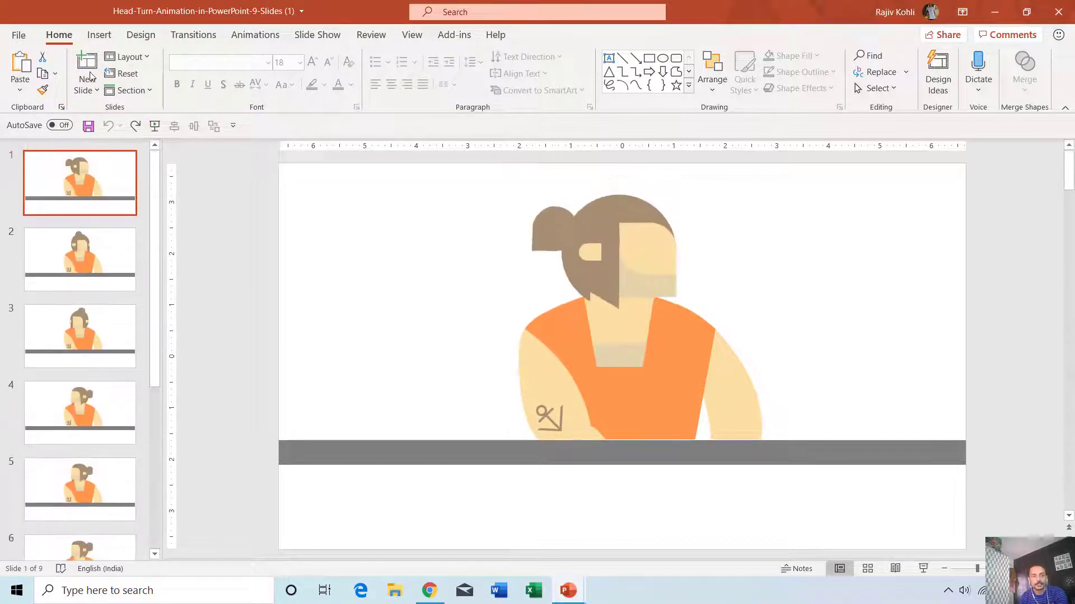
Check the After 00:00.15 timing on the Transitions tab while stepping to slide 7.
{"action": "left_click", "coordinate": [193, 37]}
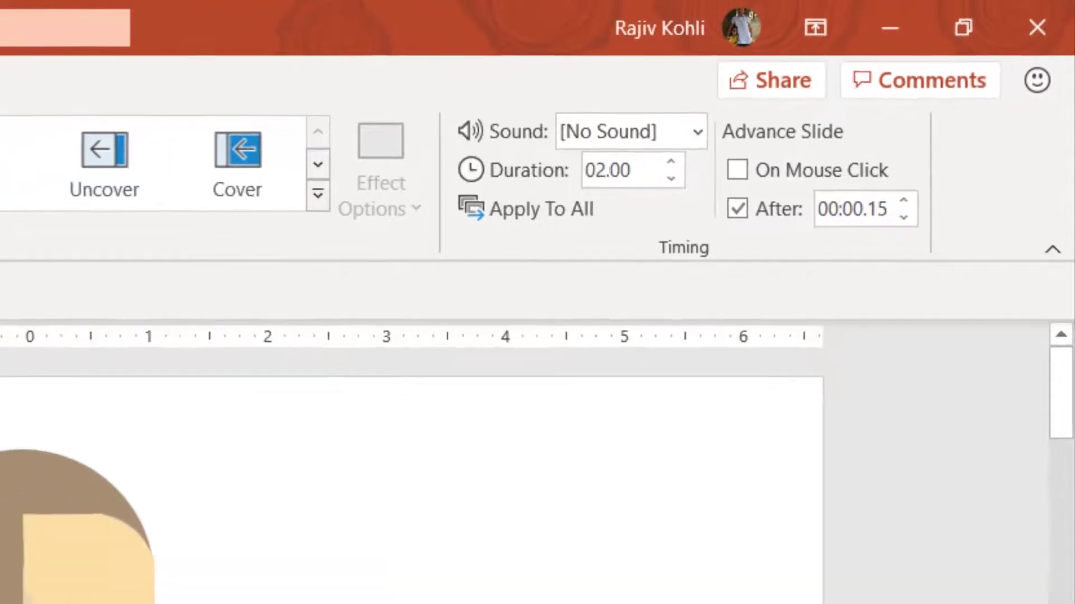
{"action": "key", "text": "Down"}
{"action": "key", "text": "Down"}
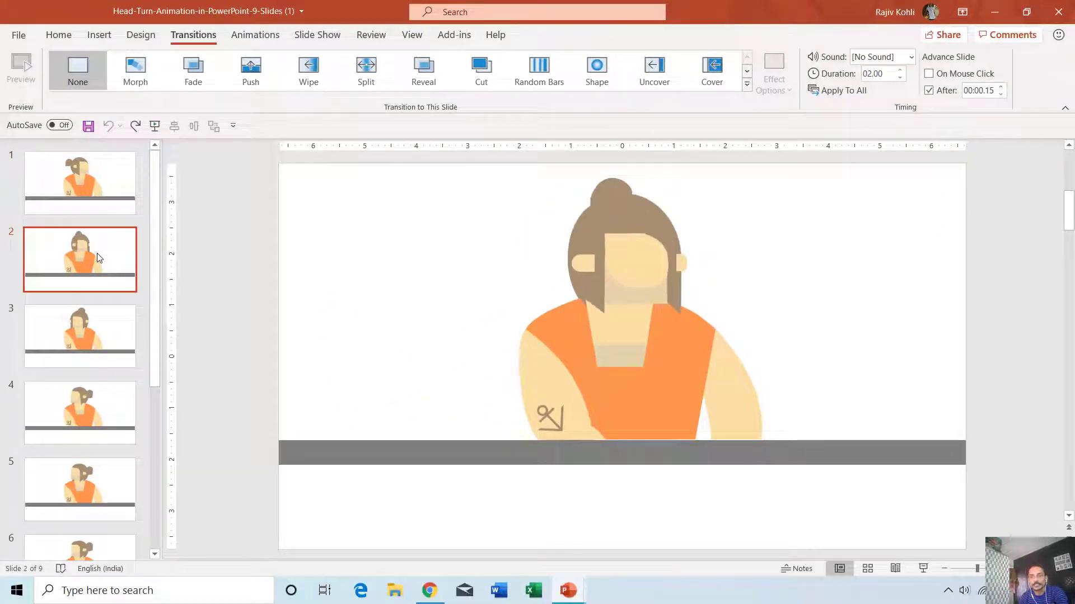
{"action": "key", "text": "Down"}
{"action": "key", "text": "Down"}
{"action": "key", "text": "Down"}
{"action": "key", "text": "Down"}
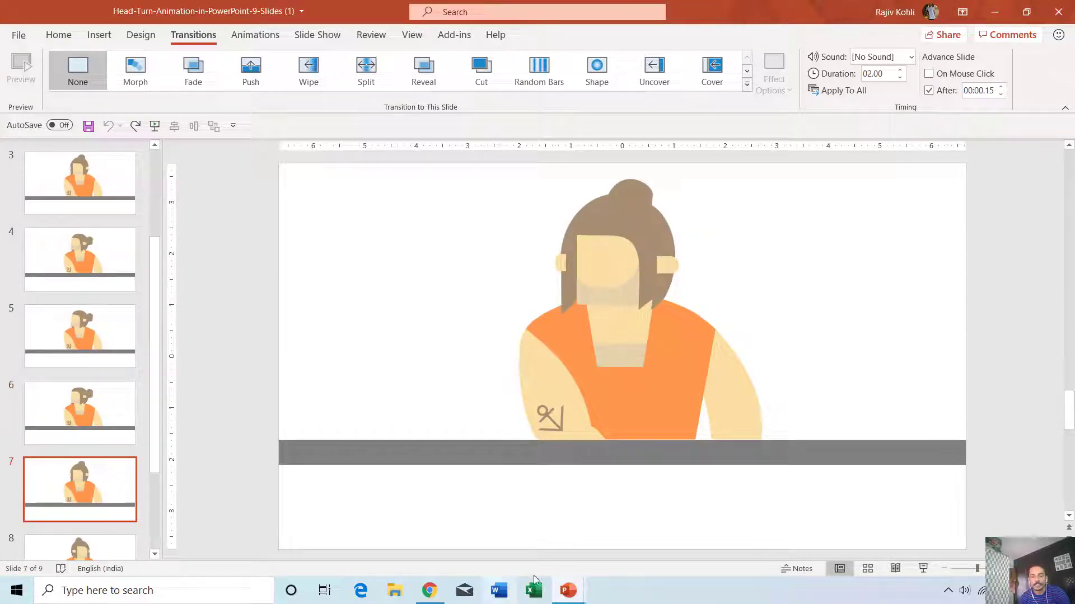
Switch to the Crab Walk Cycle deck and open its first slide.
{"action": "mouse_move", "coordinate": [567, 589]}
{"action": "left_click", "coordinate": [738, 537]}
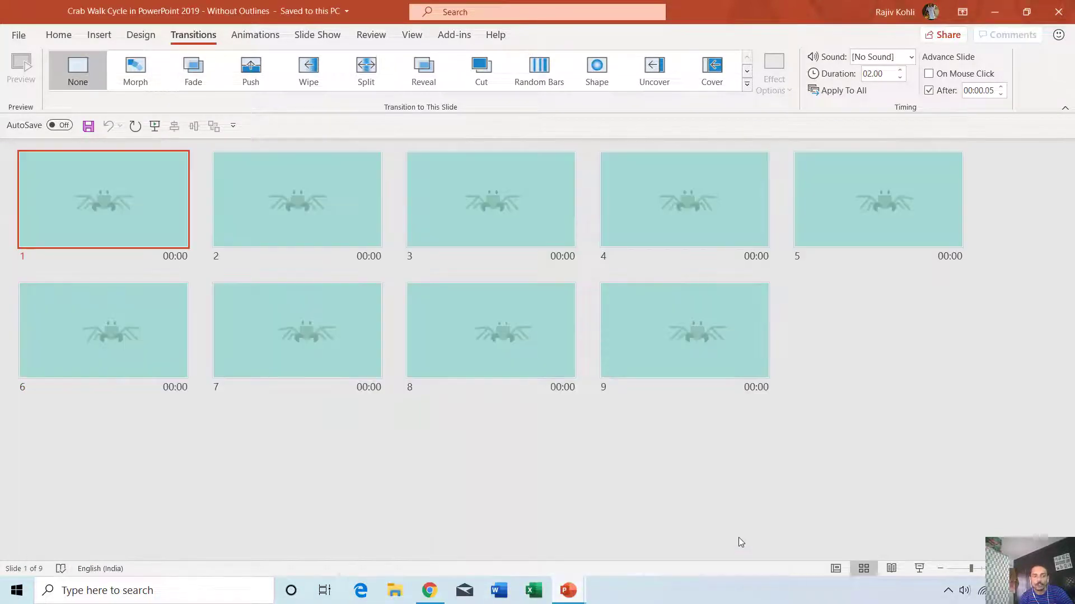
{"action": "double_click", "coordinate": [106, 193]}
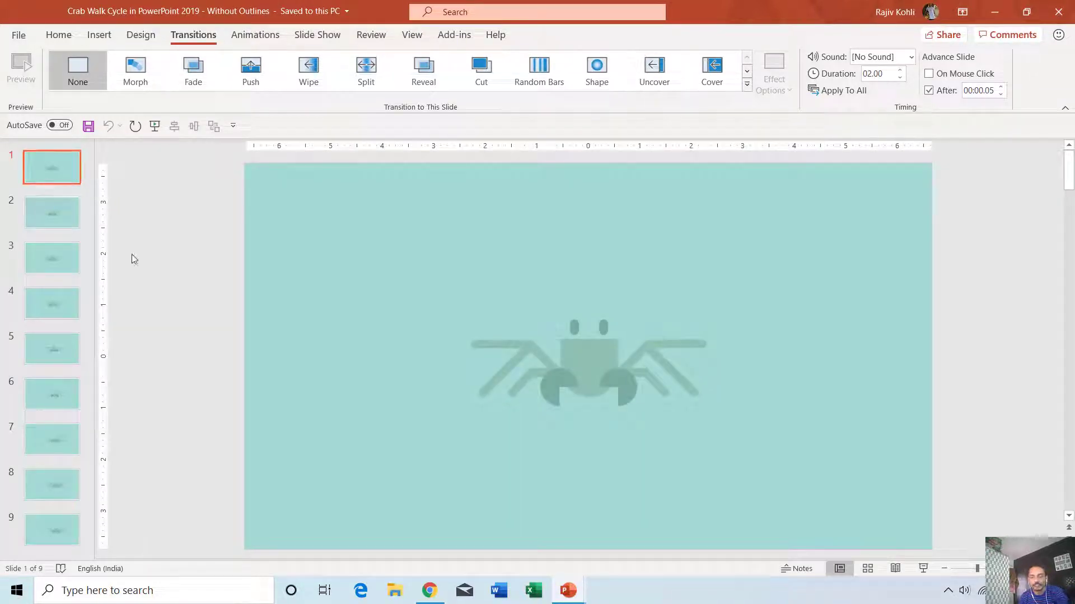
Scroll through crab slides 2–9, return to slide 1, then switch to the 27-slide blacksmith deck.
{"action": "scroll", "coordinate": [132, 254], "scroll_direction": "down", "scroll_amount": 1}
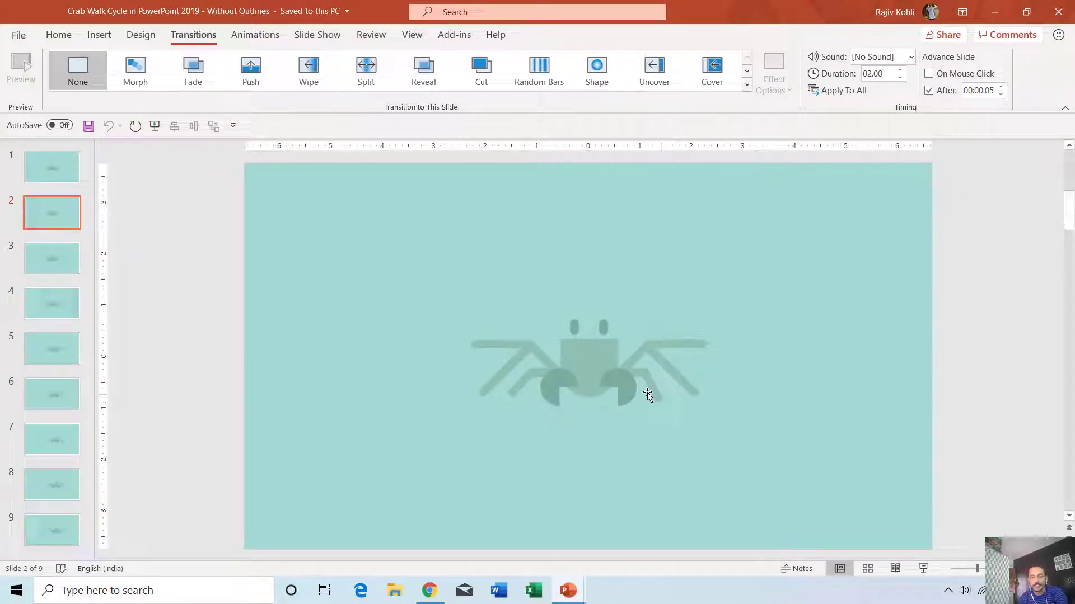
{"action": "scroll", "coordinate": [652, 395], "scroll_direction": "down", "scroll_amount": 1}
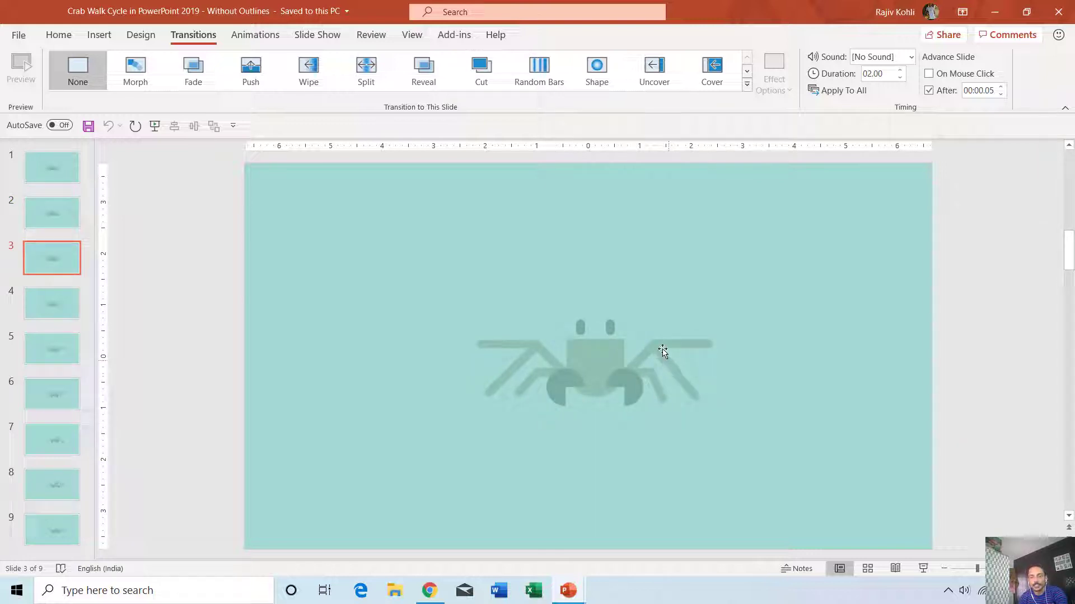
{"action": "scroll", "coordinate": [697, 403], "scroll_direction": "down", "scroll_amount": 3}
{"action": "scroll", "coordinate": [697, 403], "scroll_direction": "down", "scroll_amount": 3}
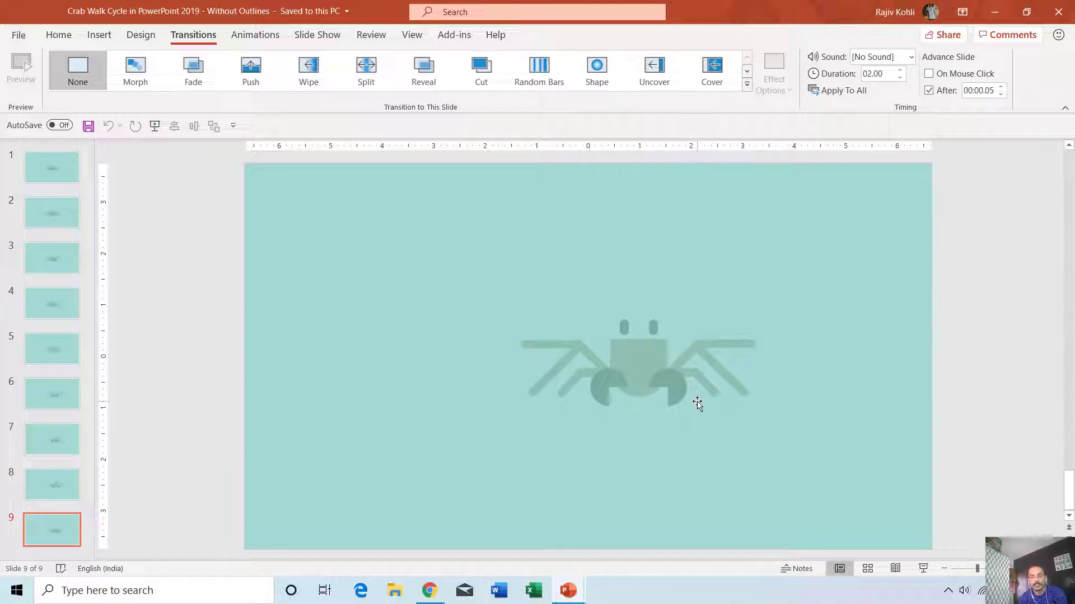
{"action": "key", "text": "Home"}
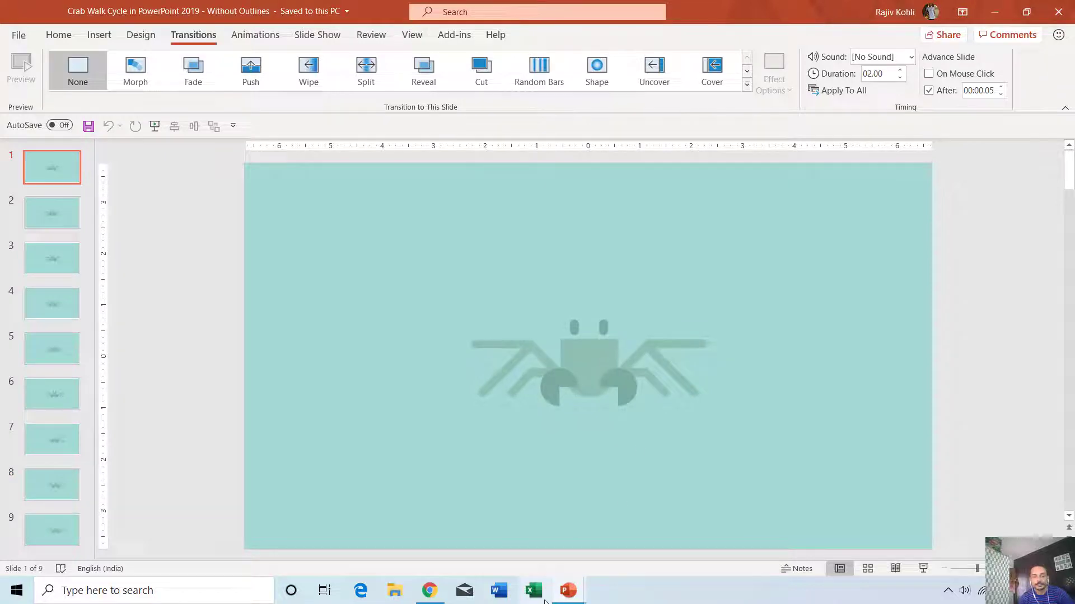
{"action": "mouse_move", "coordinate": [568, 590]}
{"action": "left_click", "coordinate": [398, 526]}
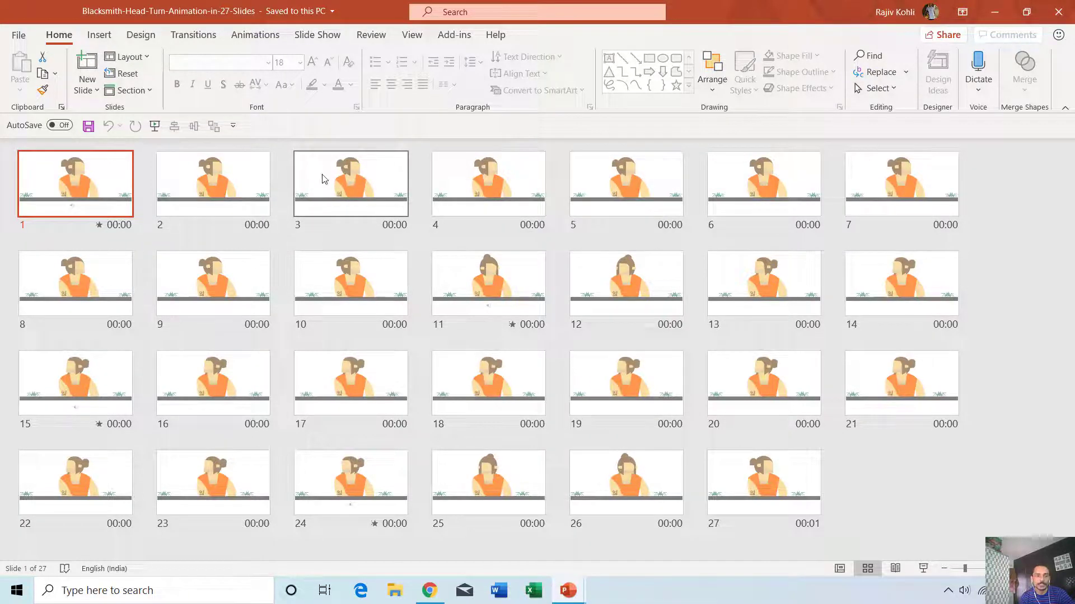
Open slide 1 of the 27-slide blacksmith deck from Slide Sorter into Normal view.
{"action": "double_click", "coordinate": [79, 170]}
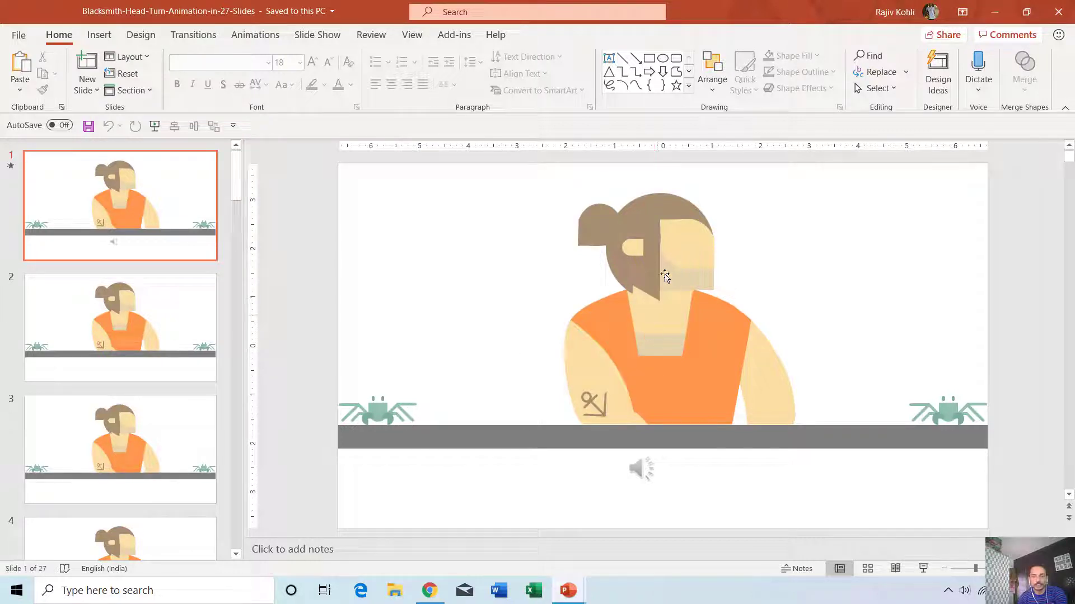
Advance from slide 1 to slide 27 and display its After 00:01.00 transition timing.
{"action": "key", "text": "Down"}
{"action": "key", "text": "Down"}
{"action": "key", "text": "Down"}
{"action": "key", "text": "Down"}
{"action": "key", "text": "Down"}
{"action": "key", "text": "Down"}
{"action": "key", "text": "Down"}
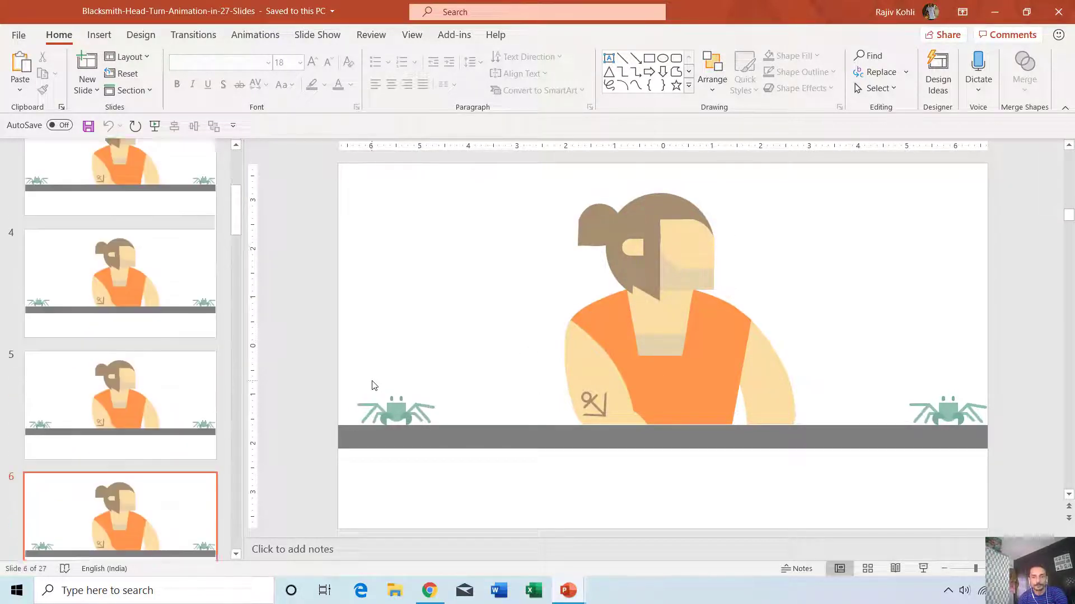
{"action": "key", "text": "Down"}
{"action": "key", "text": "Down"}
{"action": "key", "text": "Down"}
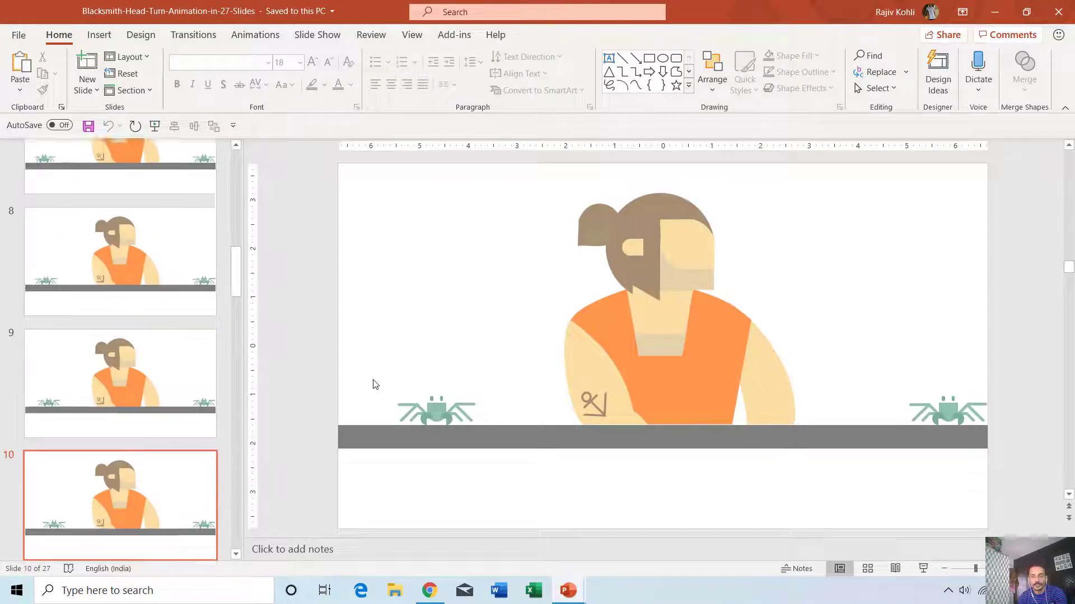
{"action": "key", "text": "Down"}
{"action": "key", "text": "Down"}
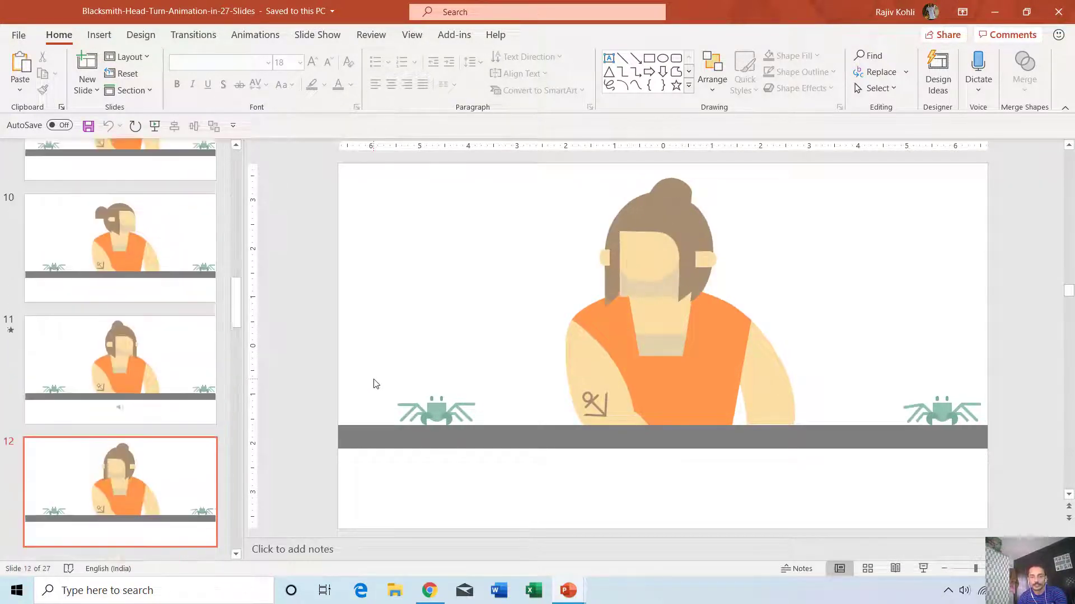
{"action": "key", "text": "Down"}
{"action": "key", "text": "Down"}
{"action": "key", "text": "Down"}
{"action": "key", "text": "Down"}
{"action": "key", "text": "Down"}
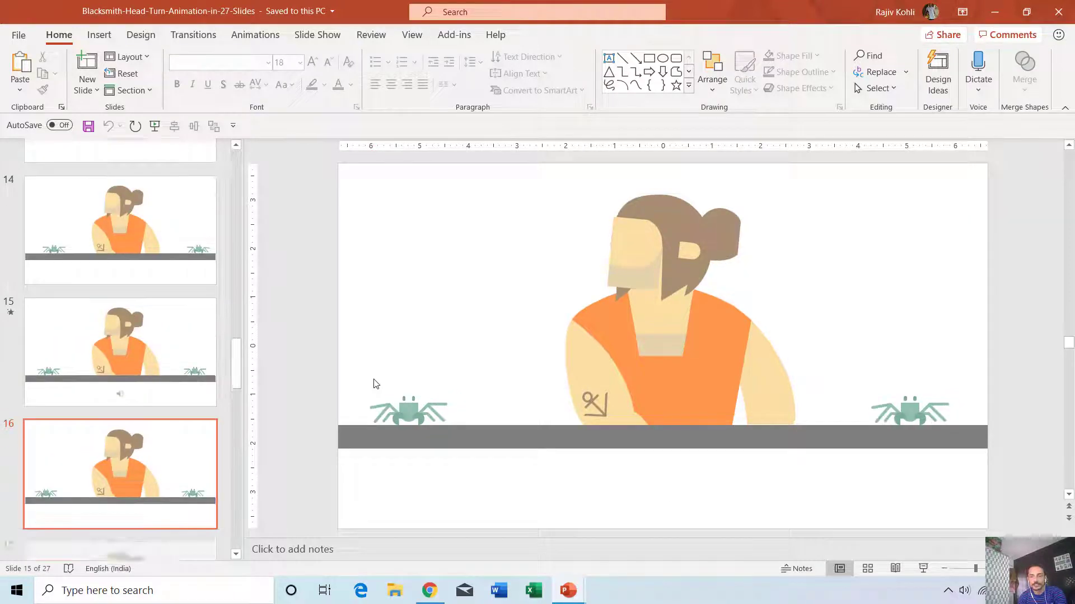
{"action": "key", "text": "Down"}
{"action": "key", "text": "Down"}
{"action": "key", "text": "Down"}
{"action": "key", "text": "Down"}
{"action": "key", "text": "Down"}
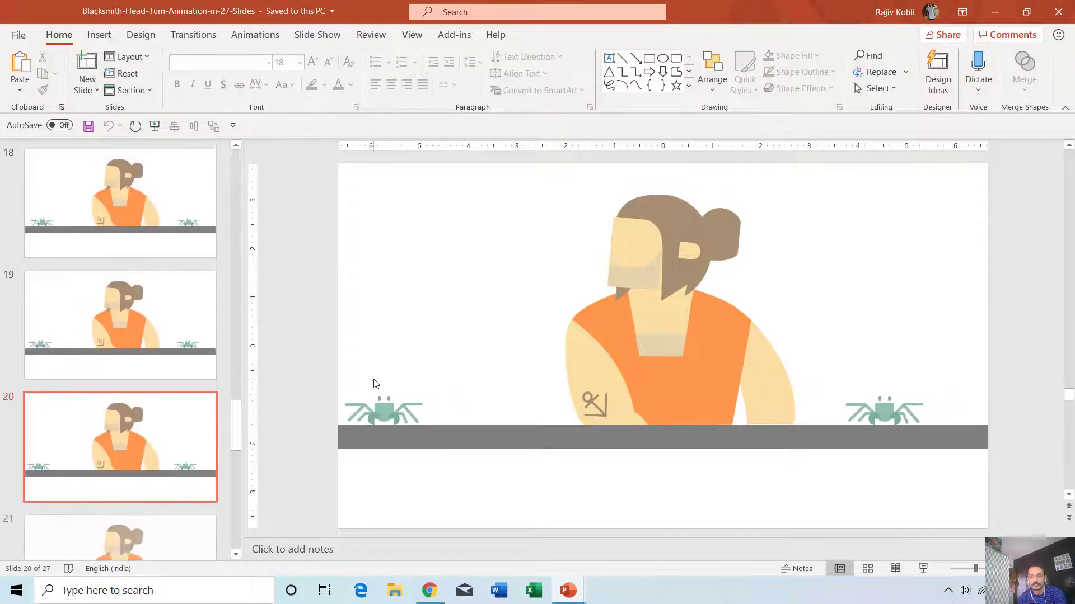
{"action": "key", "text": "Down"}
{"action": "key", "text": "Down"}
{"action": "key", "text": "Down"}
{"action": "key", "text": "Down"}
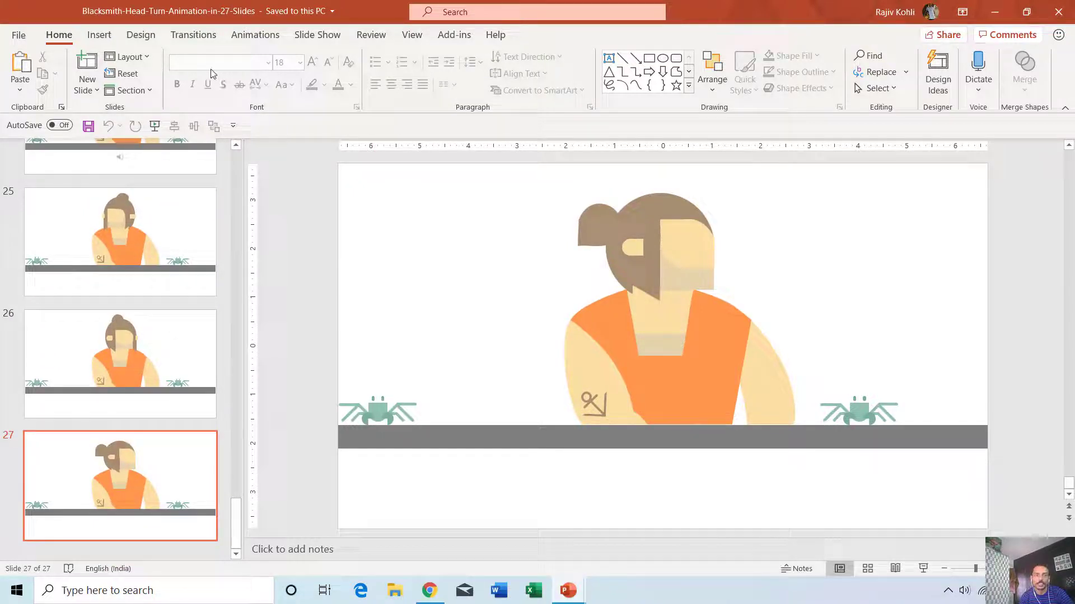
{"action": "left_click", "coordinate": [194, 36]}
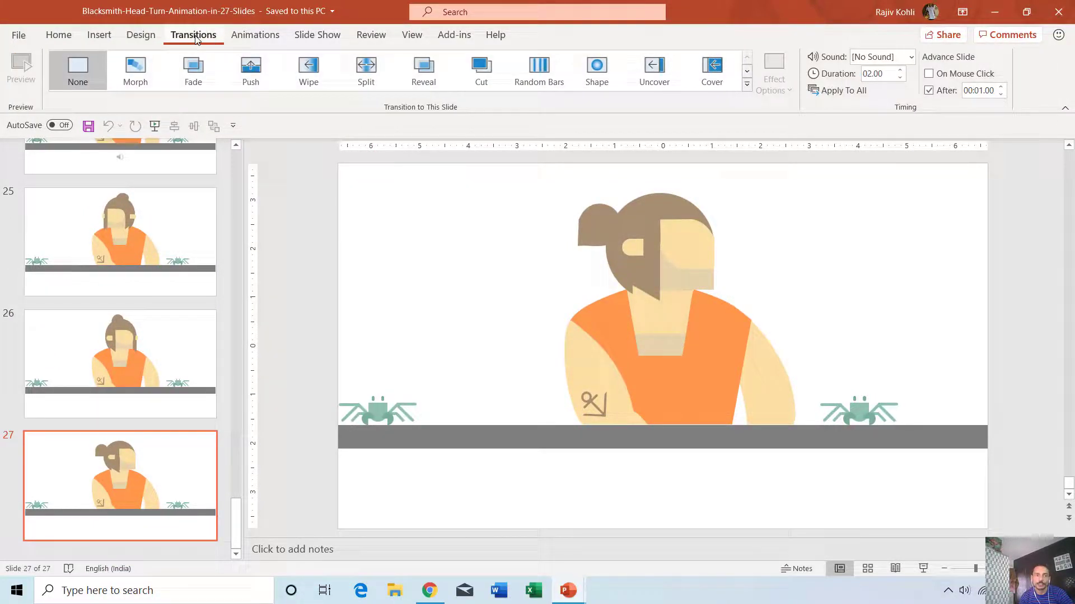